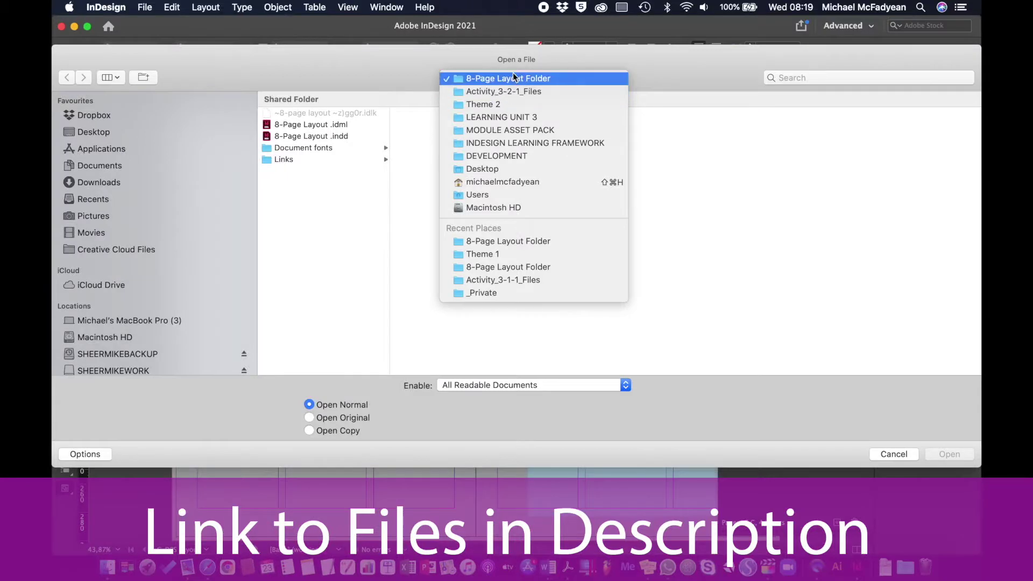
Close the folder list and cancel the Open a File dialog without opening anything
{"action": "left_click", "coordinate": [438, 294]}
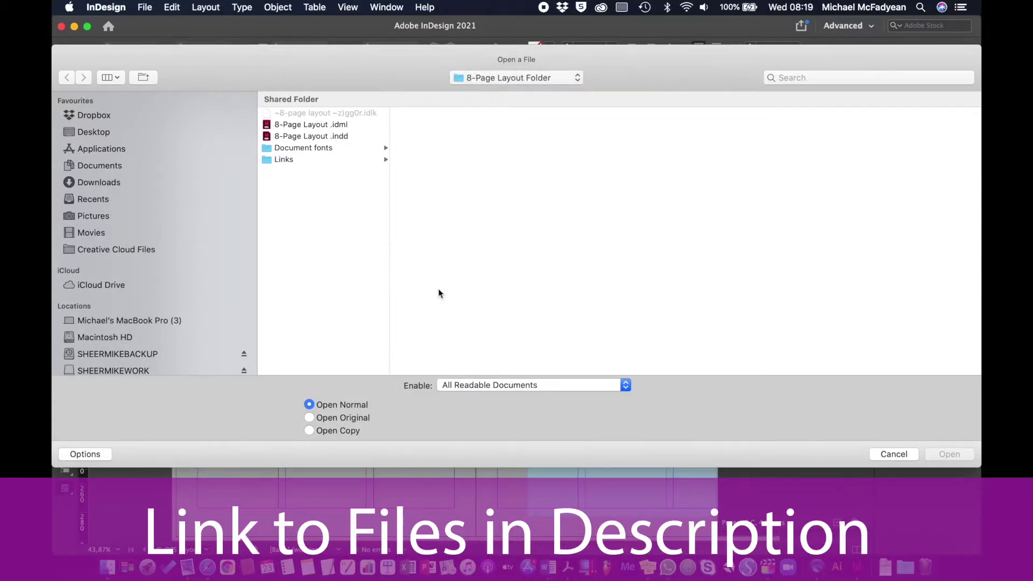
{"action": "left_click", "coordinate": [877, 455]}
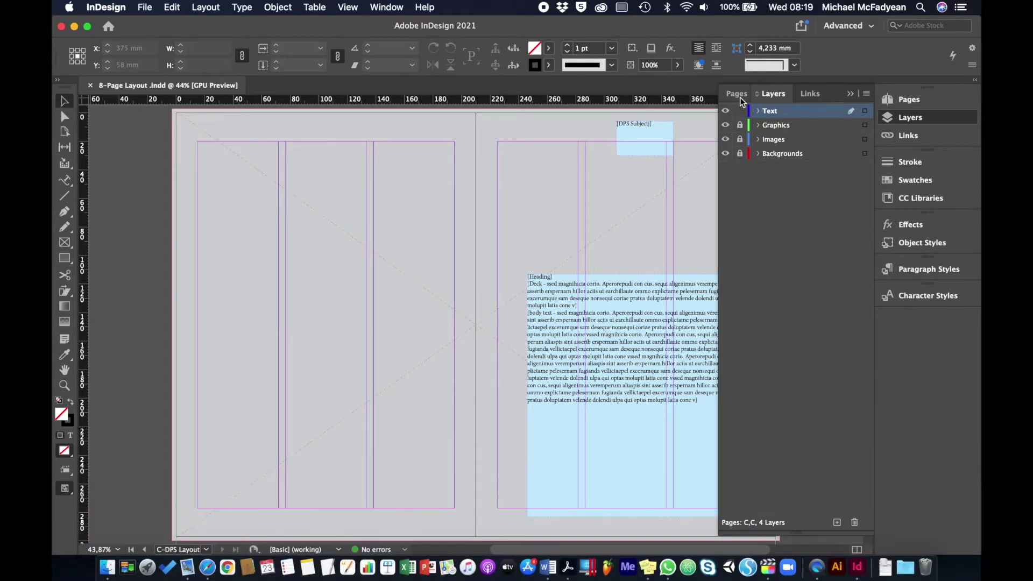
Go to page 8 from the Pages panel
{"action": "left_click", "coordinate": [738, 94]}
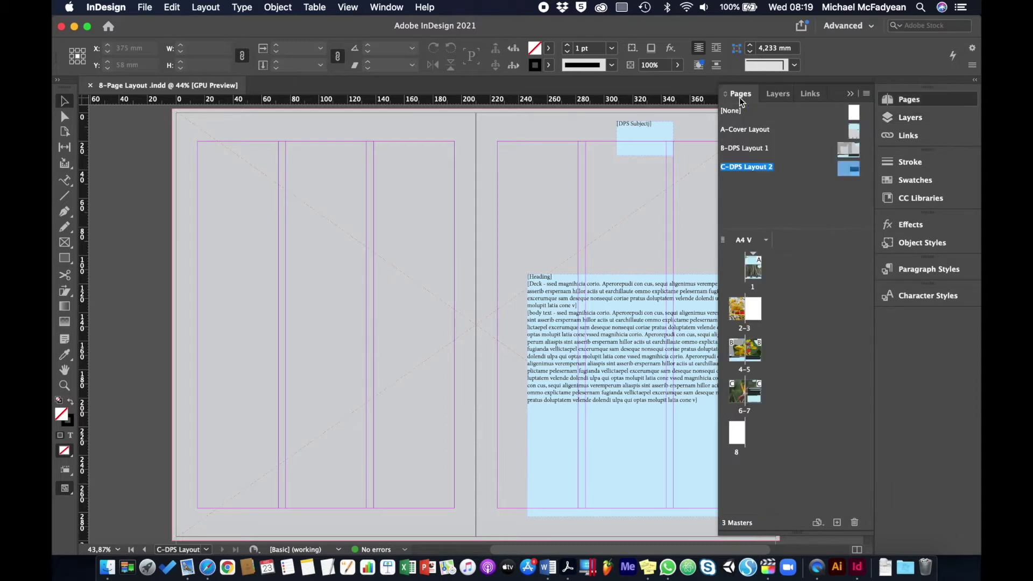
{"action": "left_click", "coordinate": [738, 434]}
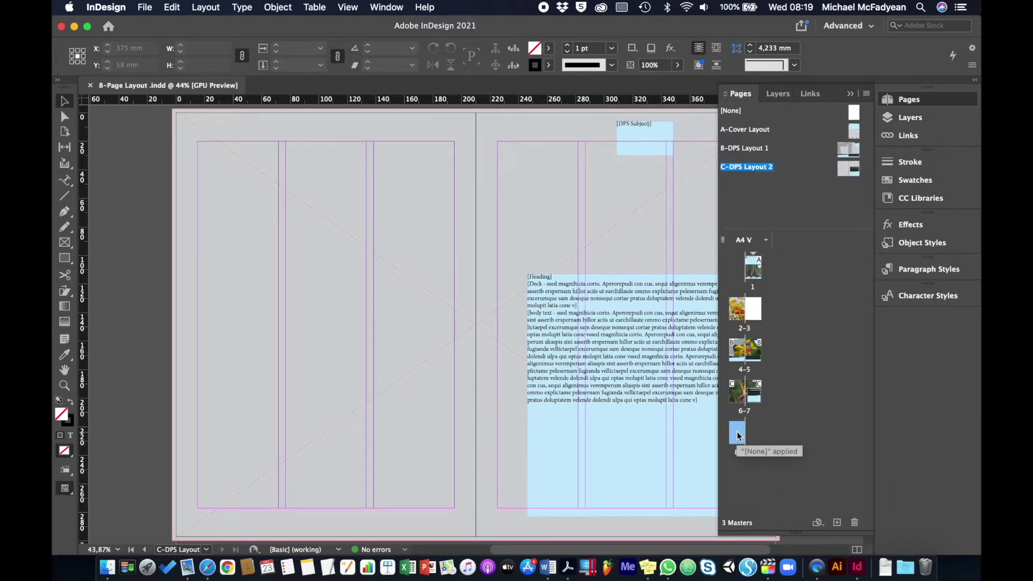
{"action": "double_click", "coordinate": [737, 433]}
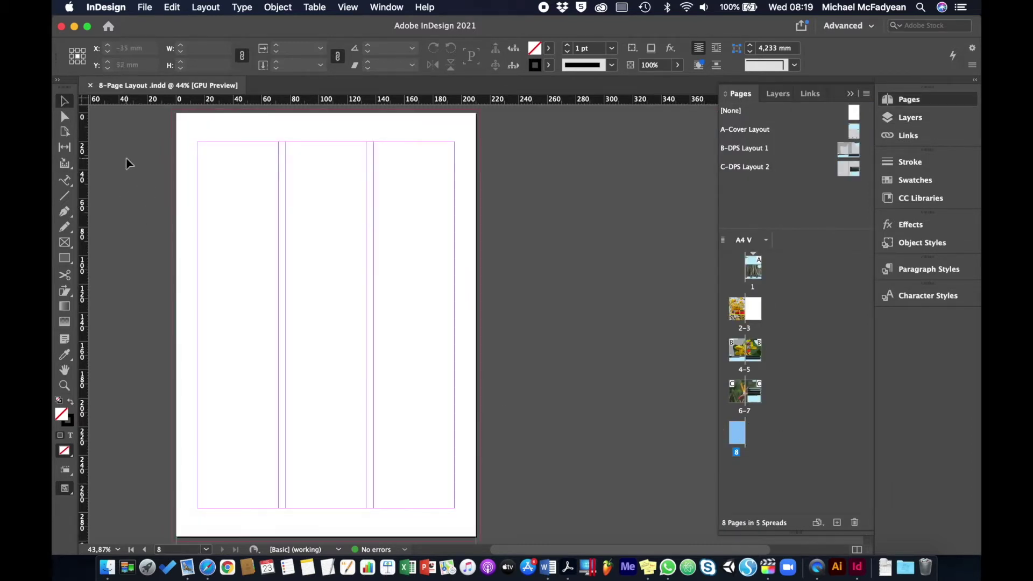
Draw a first-column text frame, fill it with placeholder text, and shorten it to 94 mm
{"action": "left_click", "coordinate": [70, 185]}
{"action": "left_click", "coordinate": [92, 200]}
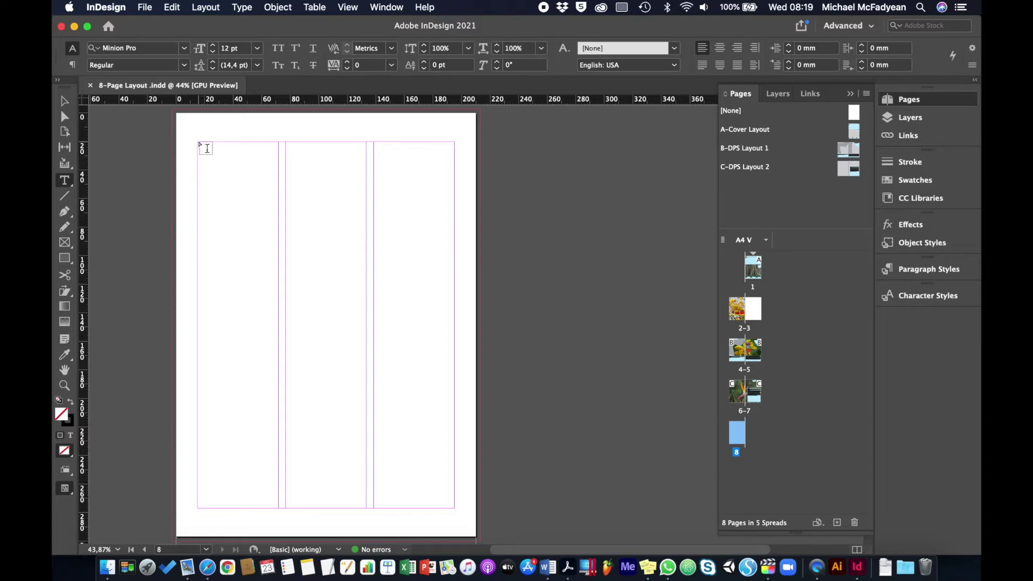
{"action": "mouse_move", "coordinate": [207, 148]}
{"action": "left_mouse_down"}
{"action": "mouse_move", "coordinate": [249, 421]}
{"action": "mouse_move", "coordinate": [279, 506]}
{"action": "left_mouse_up"}
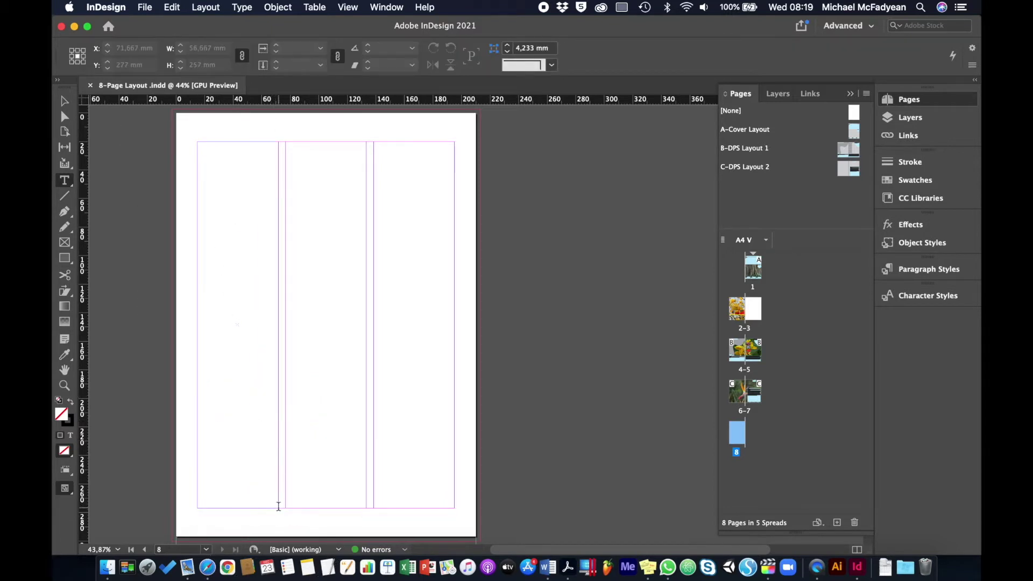
{"action": "right_click", "coordinate": [232, 217]}
{"action": "left_click", "coordinate": [277, 428]}
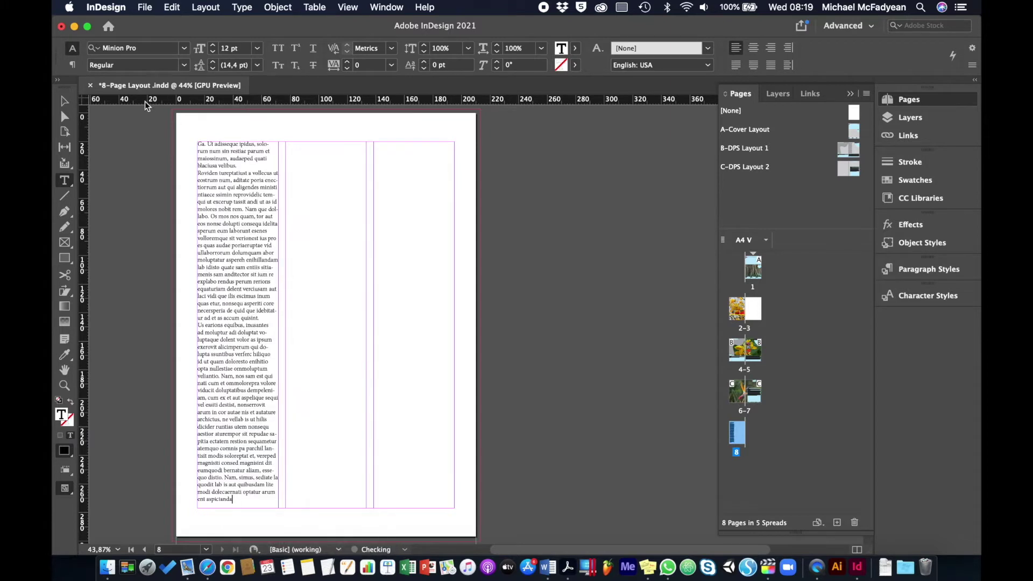
{"action": "left_click", "coordinate": [64, 102]}
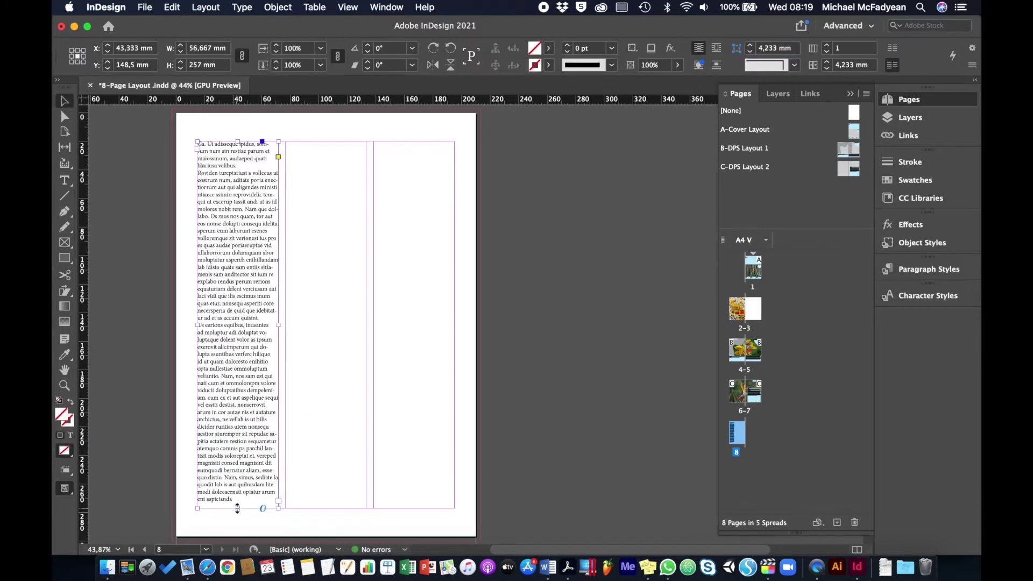
{"action": "left_click_drag", "start_coordinate": [237, 508], "coordinate": [232, 276]}
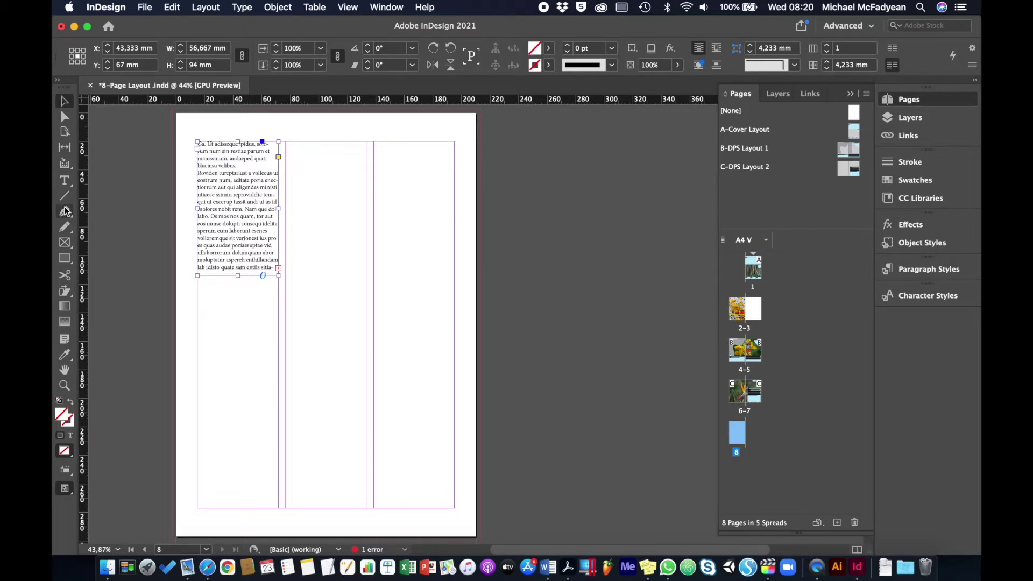
{"action": "left_click", "coordinate": [65, 181]}
{"action": "left_click", "coordinate": [236, 216]}
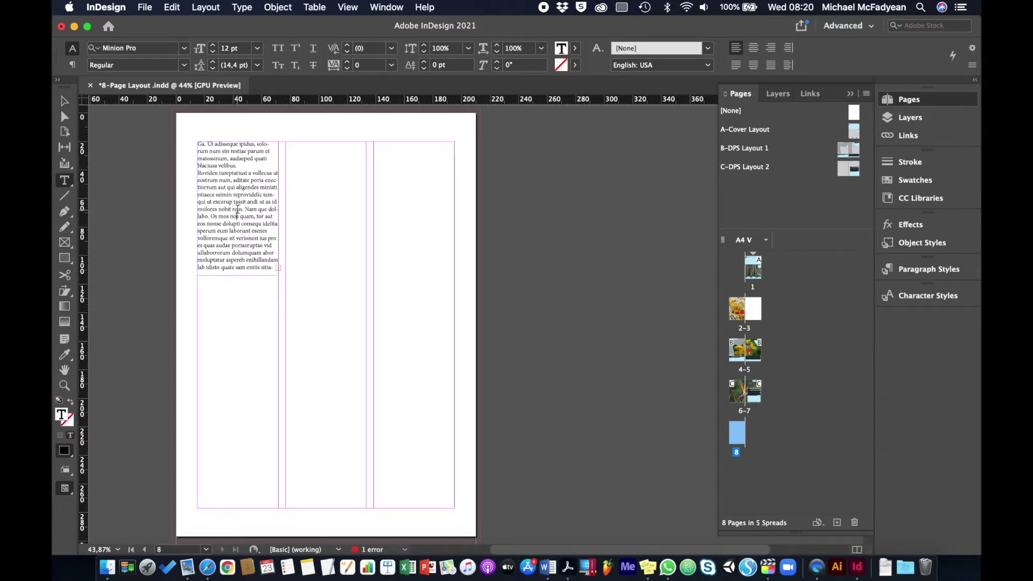
{"action": "key", "text": "super+a"}
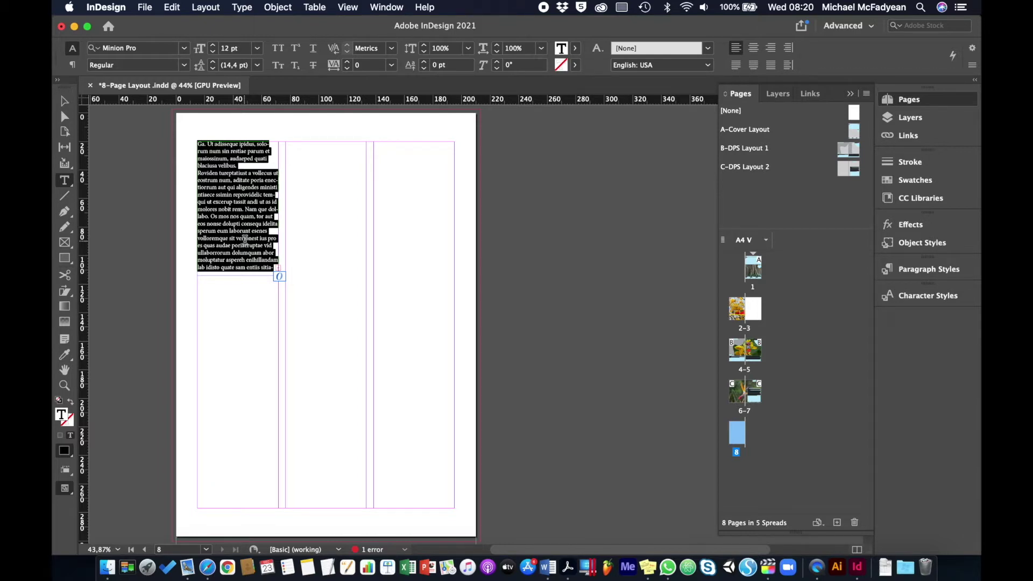
{"action": "left_click", "coordinate": [214, 52]}
{"action": "left_click", "coordinate": [213, 52]}
{"action": "left_click", "coordinate": [214, 52]}
{"action": "left_click", "coordinate": [214, 52]}
{"action": "left_click", "coordinate": [214, 52]}
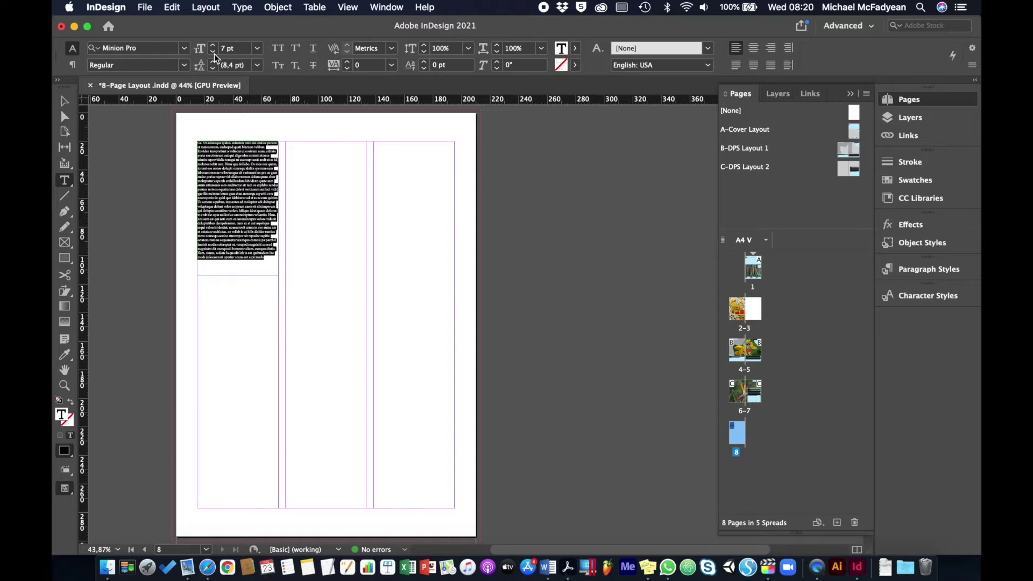
{"action": "left_click", "coordinate": [214, 44]}
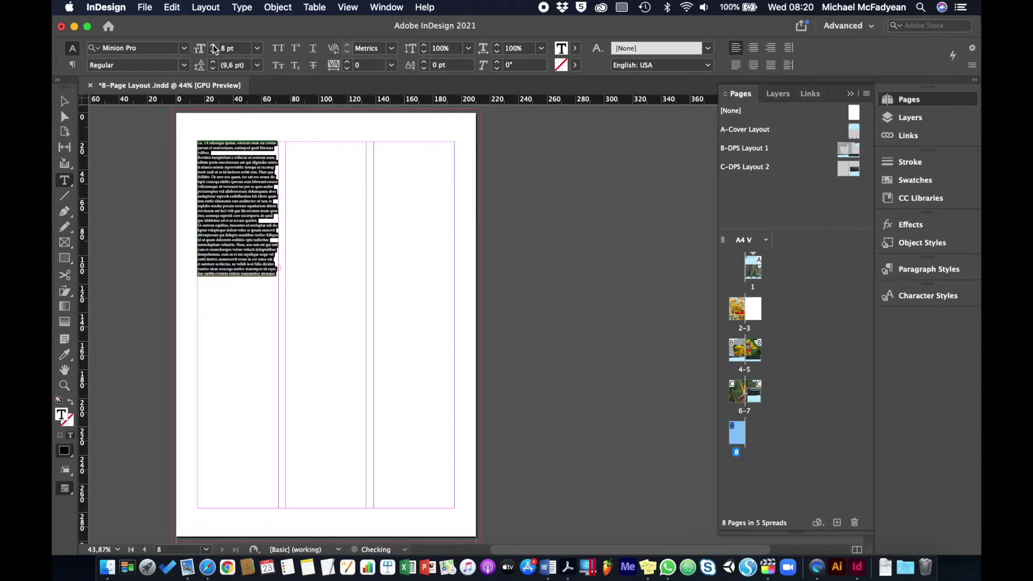
{"action": "left_click", "coordinate": [214, 45]}
{"action": "left_click", "coordinate": [214, 45]}
{"action": "left_click", "coordinate": [214, 45]}
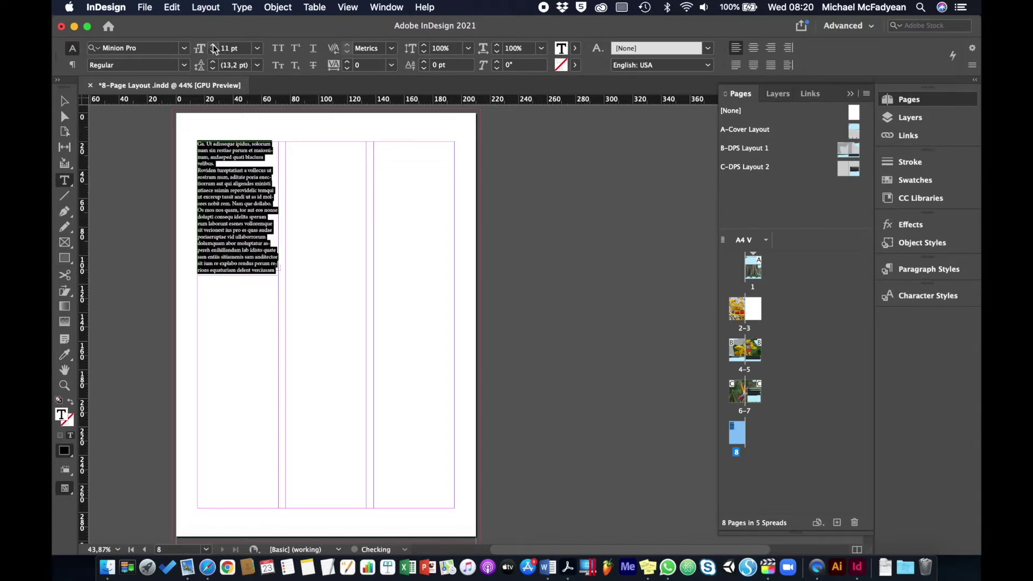
{"action": "left_click", "coordinate": [214, 45]}
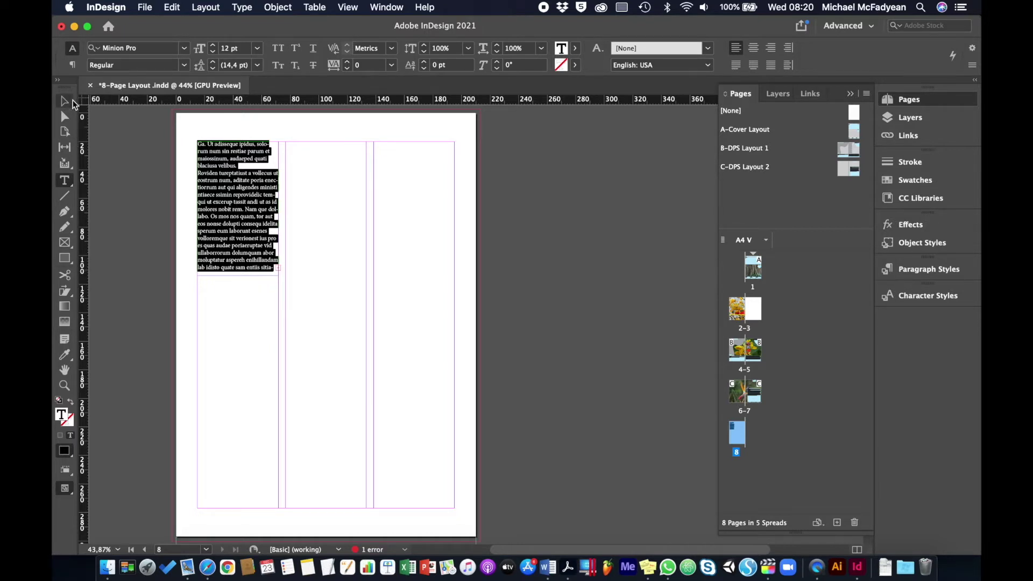
Thread the overset text into a new right-column frame and extend it to 172.5 mm
{"action": "left_click", "coordinate": [64, 103]}
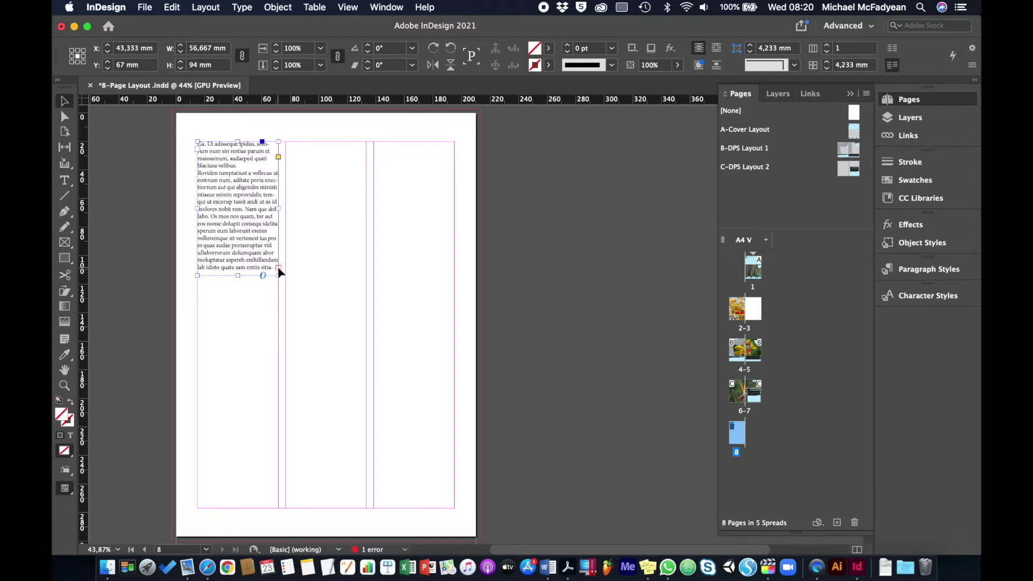
{"action": "left_click", "coordinate": [277, 267]}
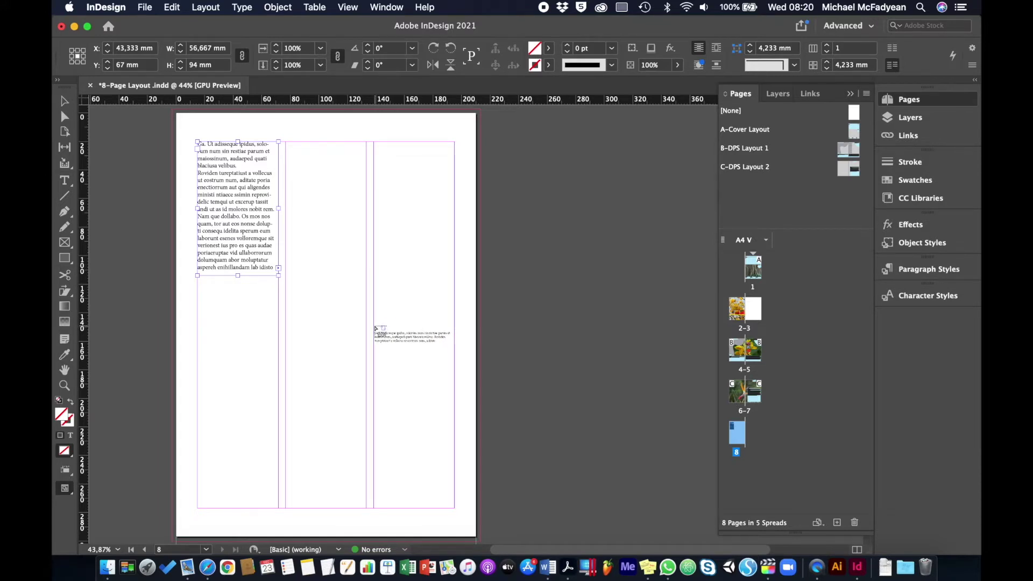
{"action": "left_click_drag", "start_coordinate": [375, 328], "coordinate": [457, 508]}
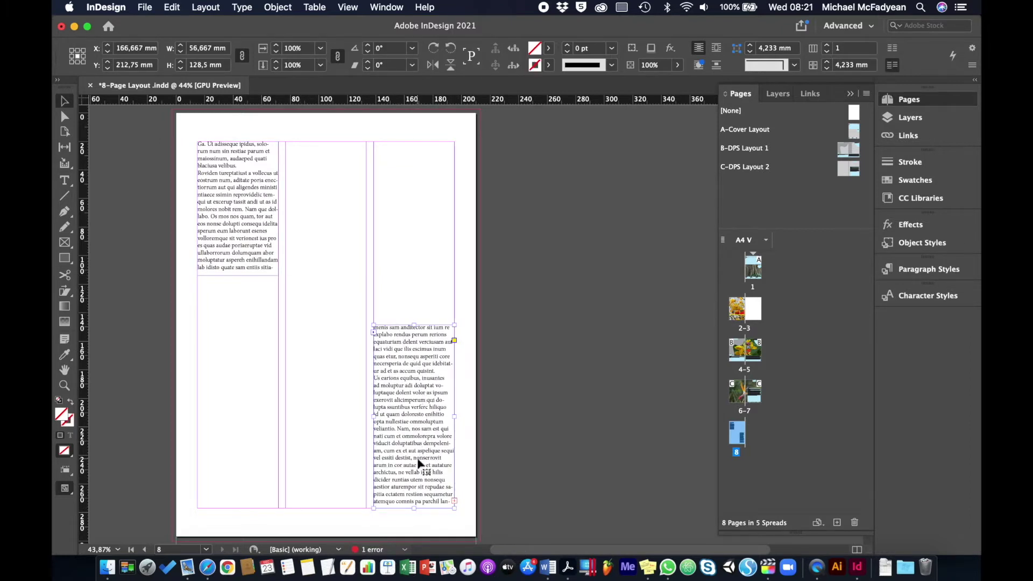
{"action": "left_click_drag", "start_coordinate": [415, 325], "coordinate": [416, 262]}
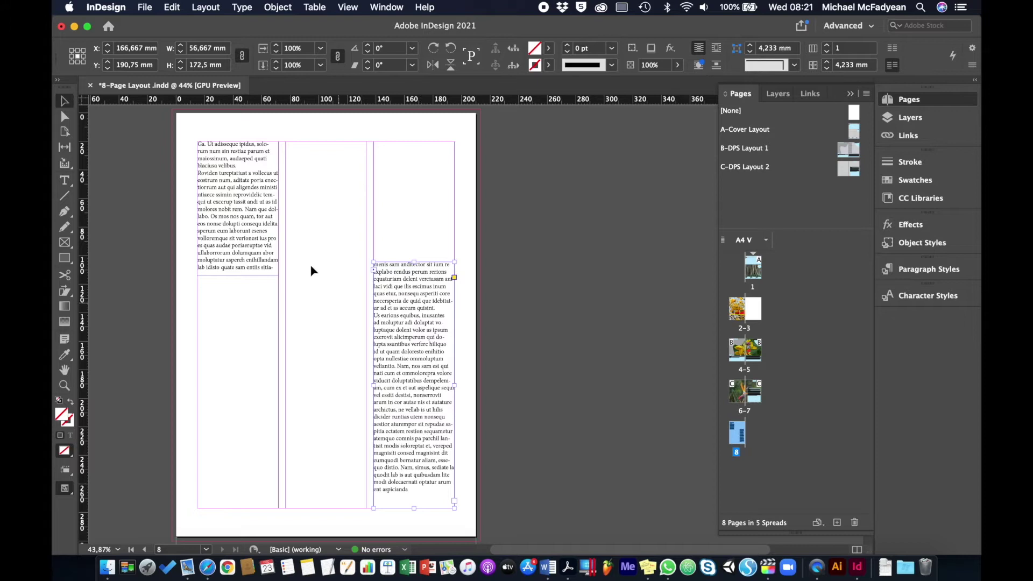
Turn on the text thread display from View > Extras to see the frame link
{"action": "left_click", "coordinate": [265, 260]}
{"action": "left_click", "coordinate": [353, 12]}
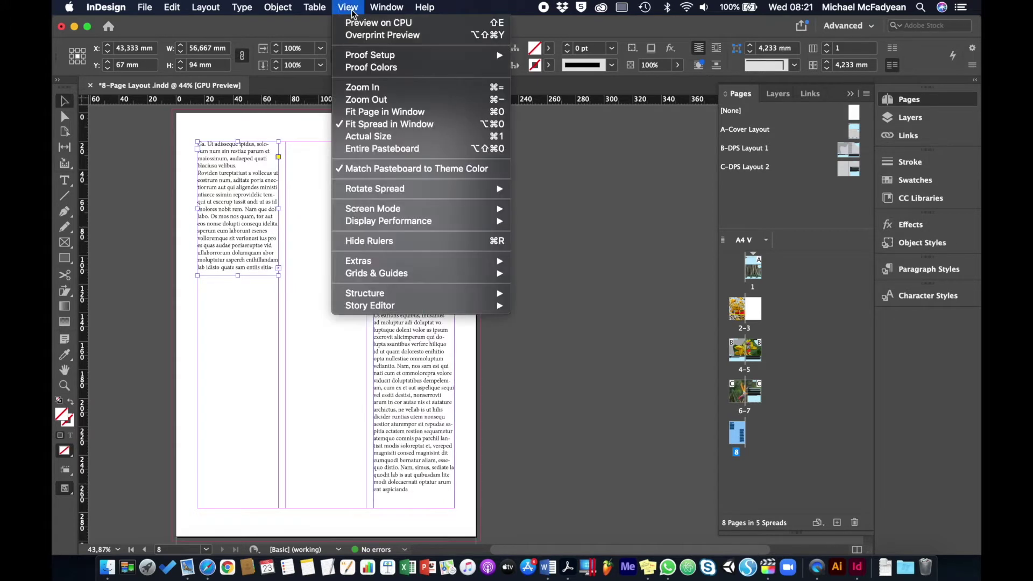
{"action": "mouse_move", "coordinate": [424, 261]}
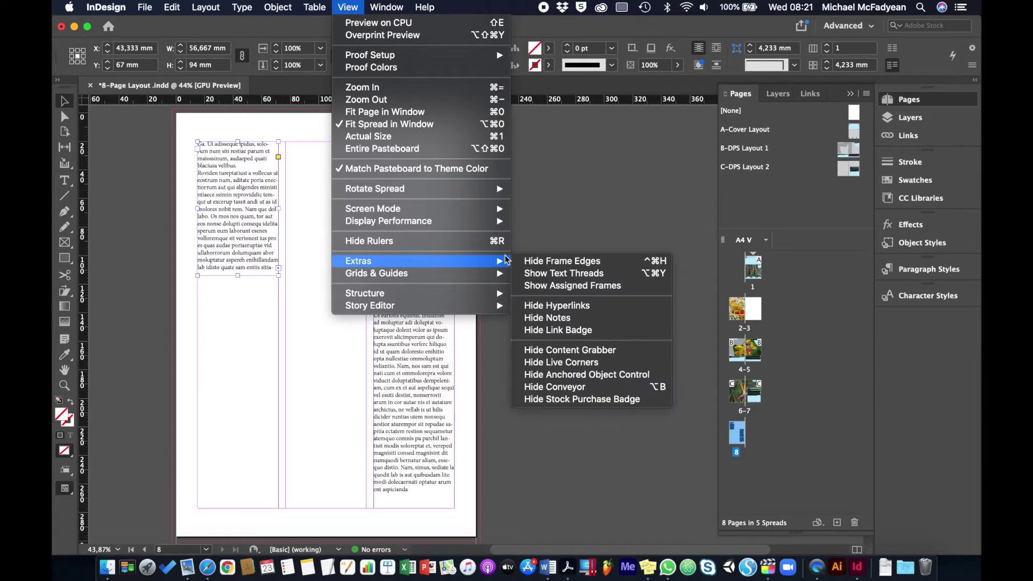
{"action": "left_click", "coordinate": [537, 274]}
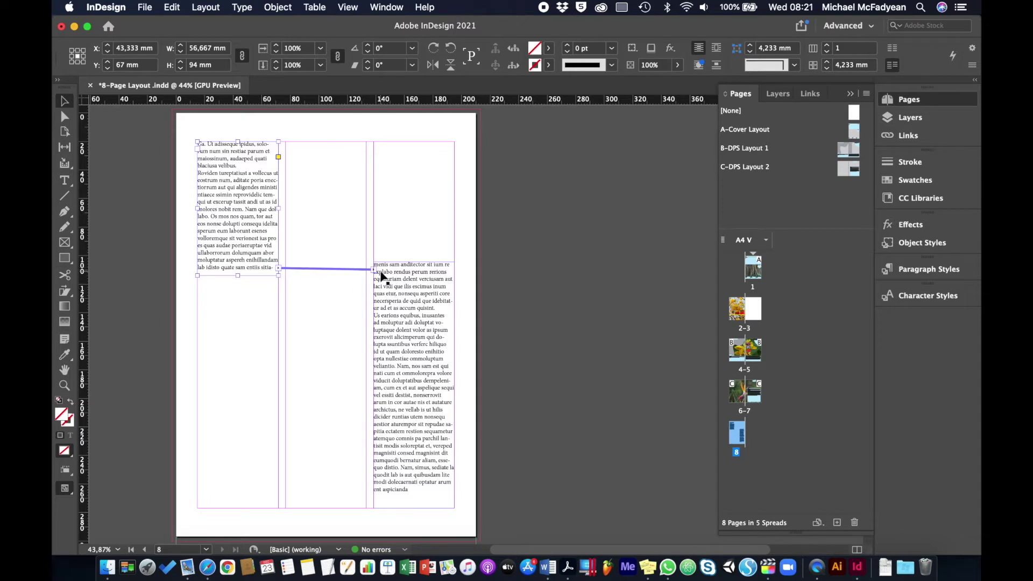
Delete a run of text in the left frame so the story reflows, then select each frame
{"action": "double_click", "coordinate": [254, 214]}
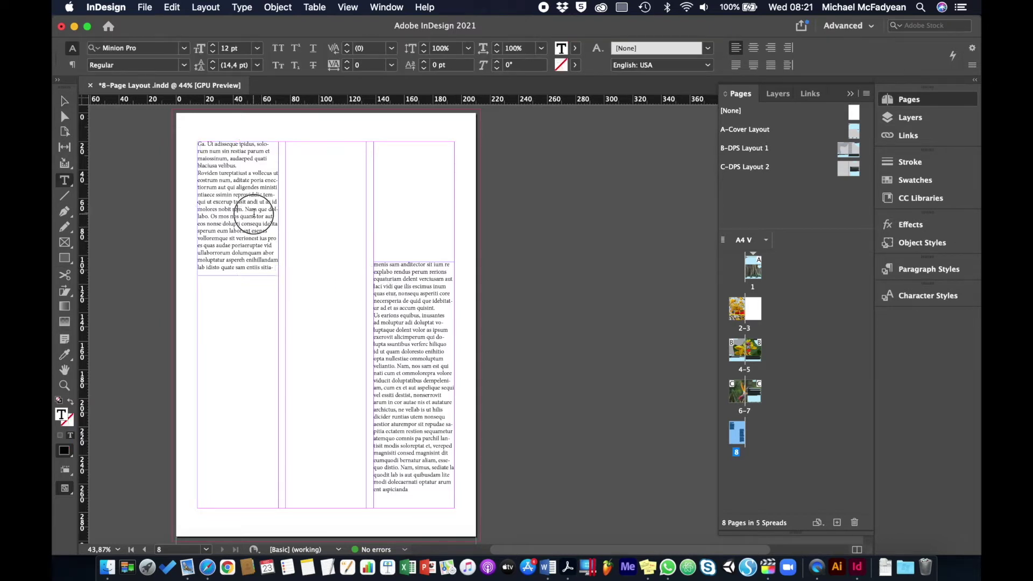
{"action": "left_click_drag", "start_coordinate": [254, 214], "coordinate": [186, 179]}
{"action": "key", "text": "BackSpace"}
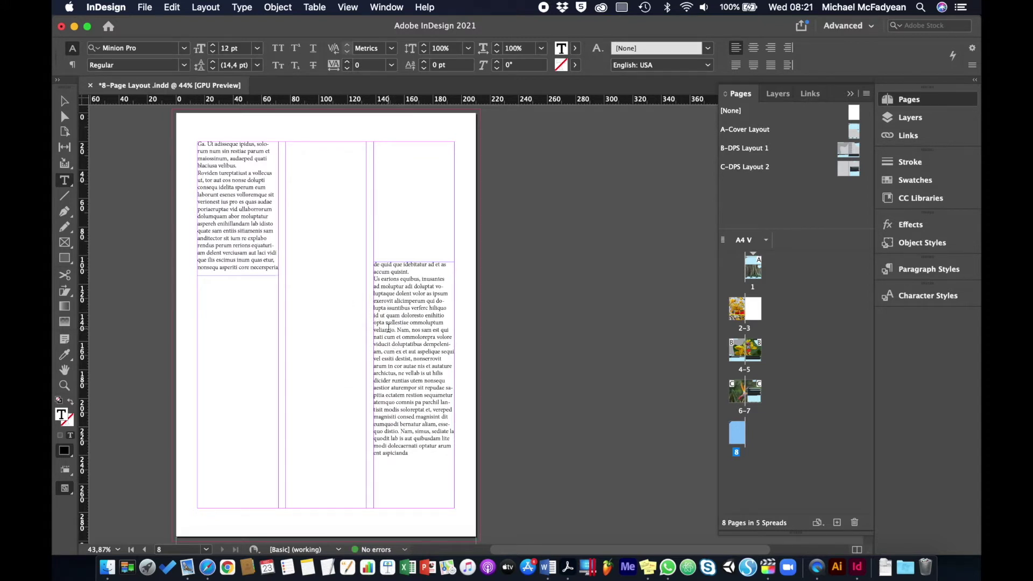
{"action": "left_click", "coordinate": [64, 102]}
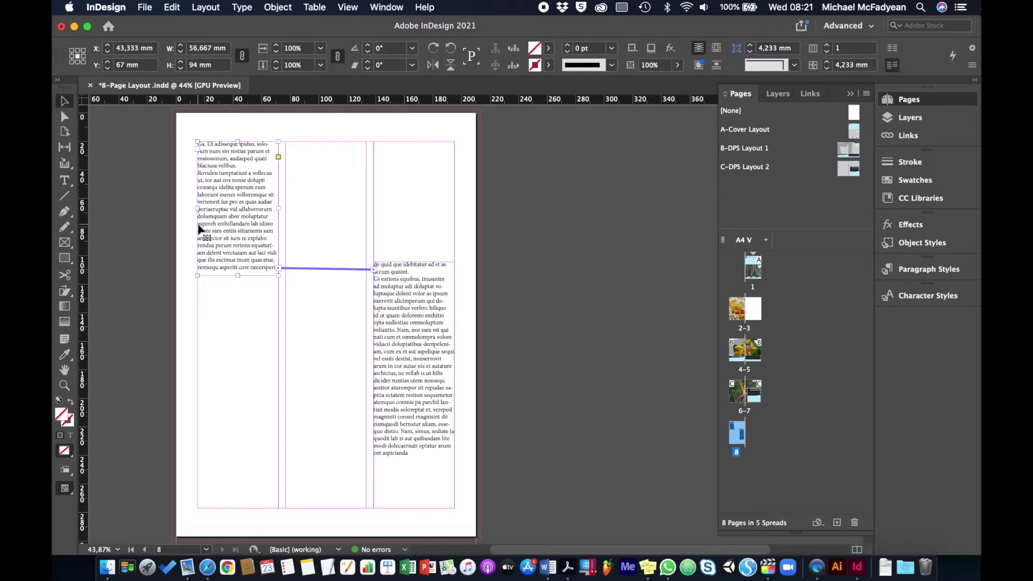
{"action": "left_click", "coordinate": [400, 320]}
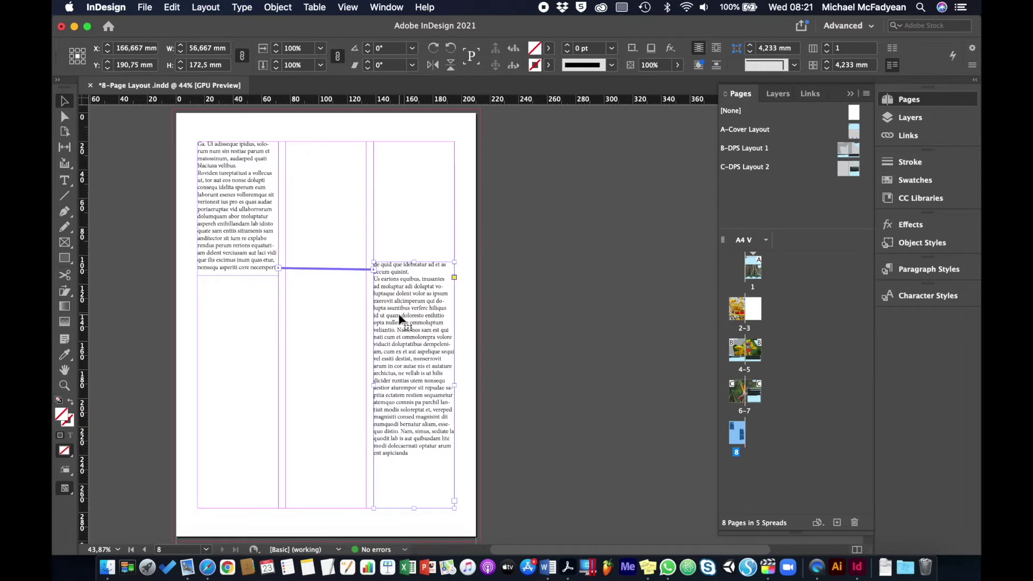
Delete the right frame and draw a new empty text frame in the lower right column
{"action": "key", "text": "Delete"}
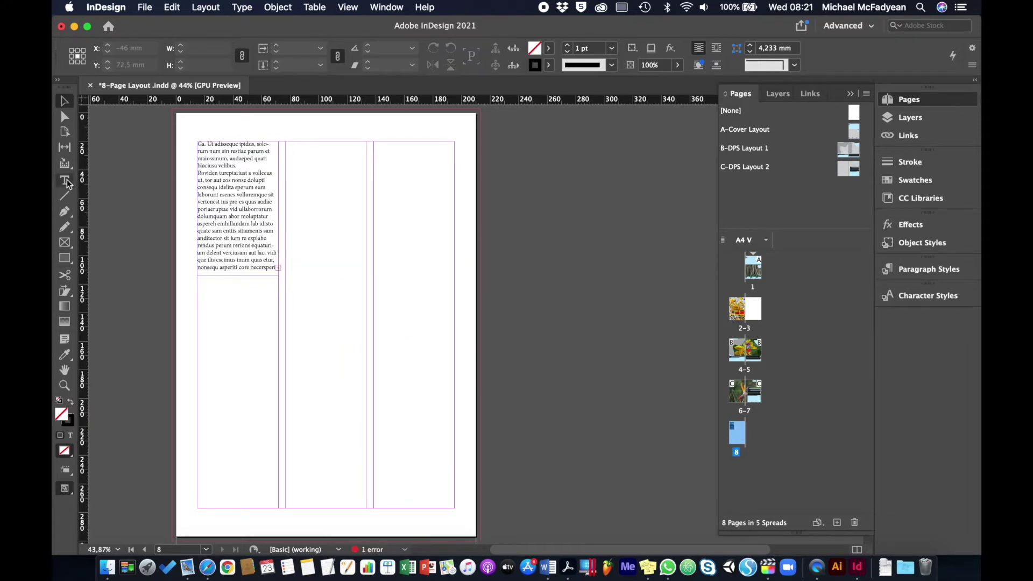
{"action": "left_click_drag", "start_coordinate": [374, 327], "coordinate": [455, 508]}
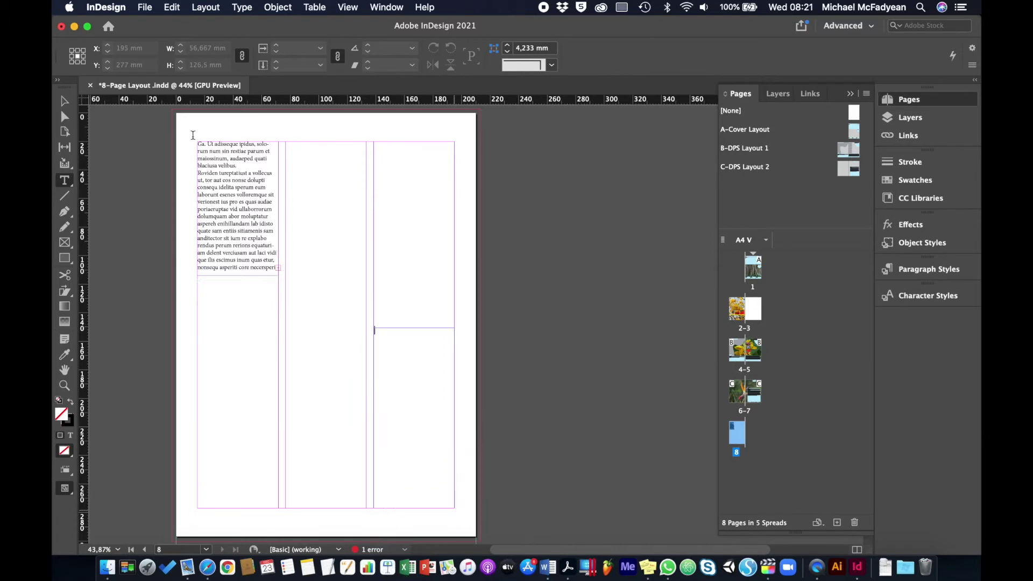
{"action": "left_click", "coordinate": [64, 101]}
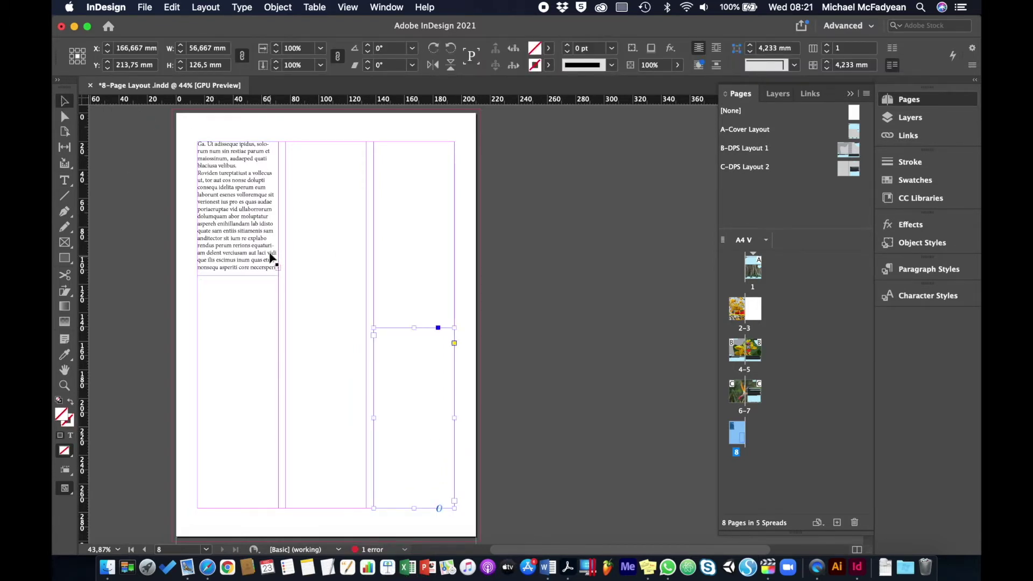
Thread the left frame's overset text into the new frame and move it to the middle column
{"action": "left_click", "coordinate": [255, 239]}
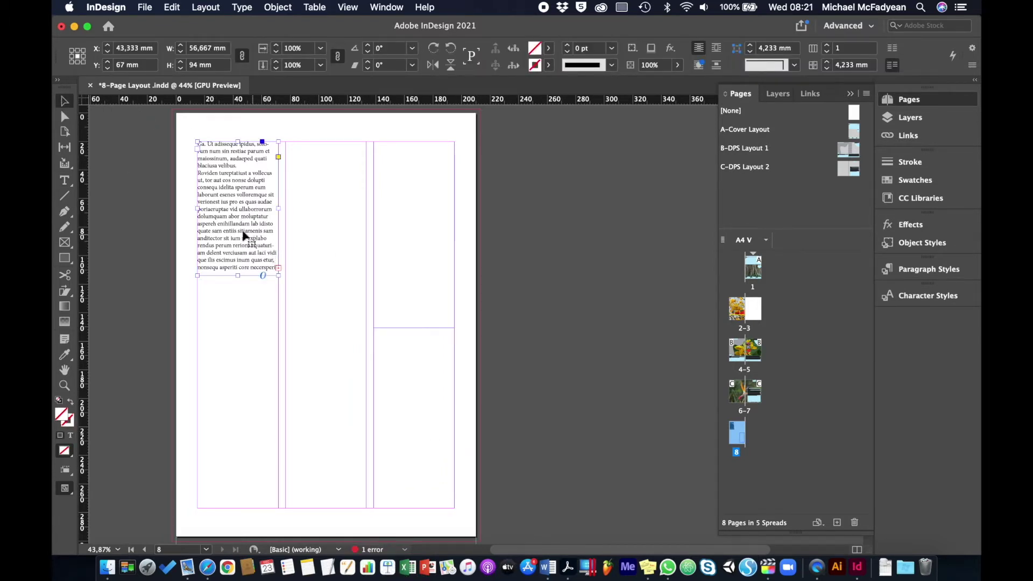
{"action": "left_click", "coordinate": [278, 268]}
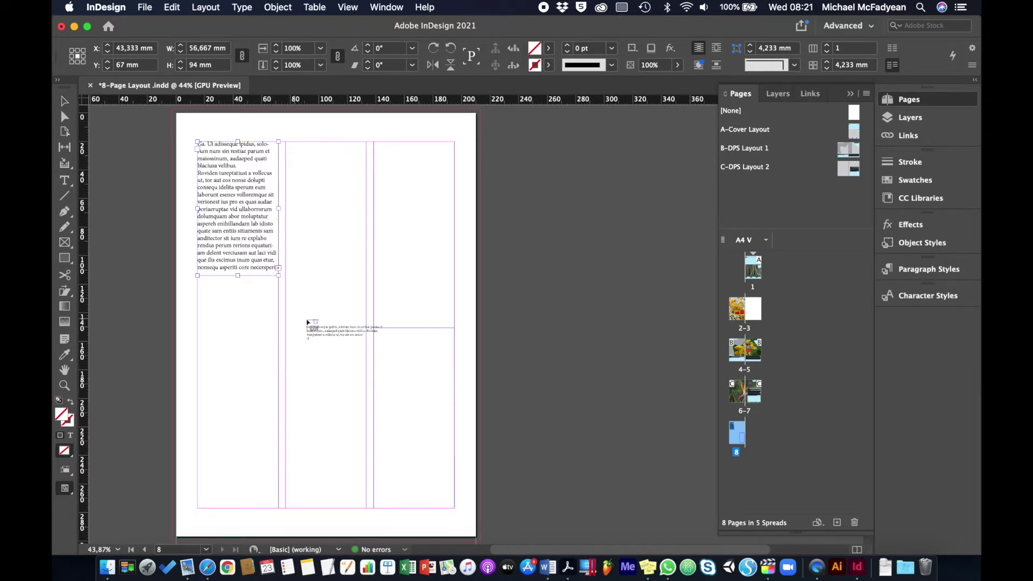
{"action": "left_click", "coordinate": [384, 333]}
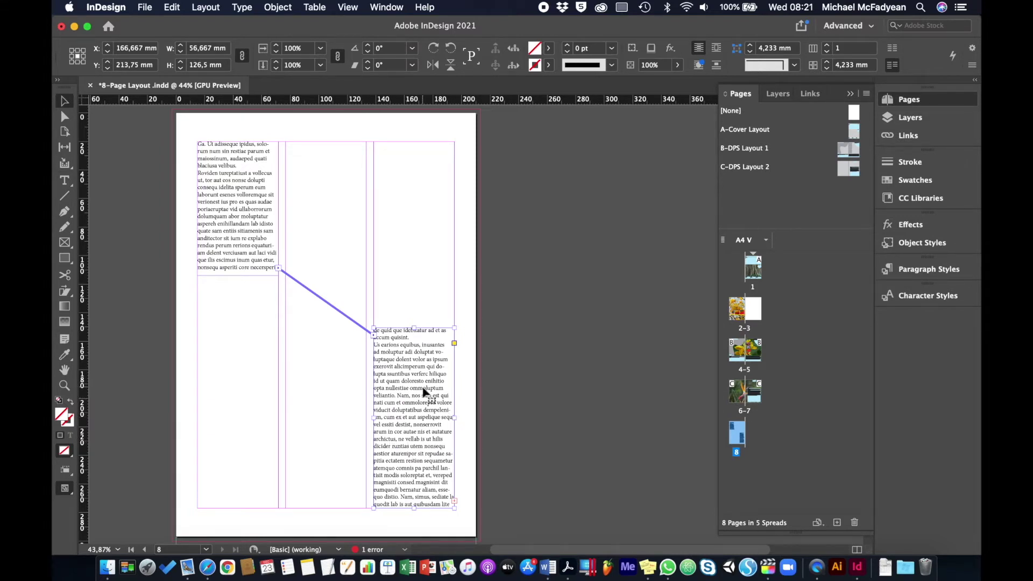
{"action": "left_click_drag", "start_coordinate": [425, 392], "coordinate": [336, 319]}
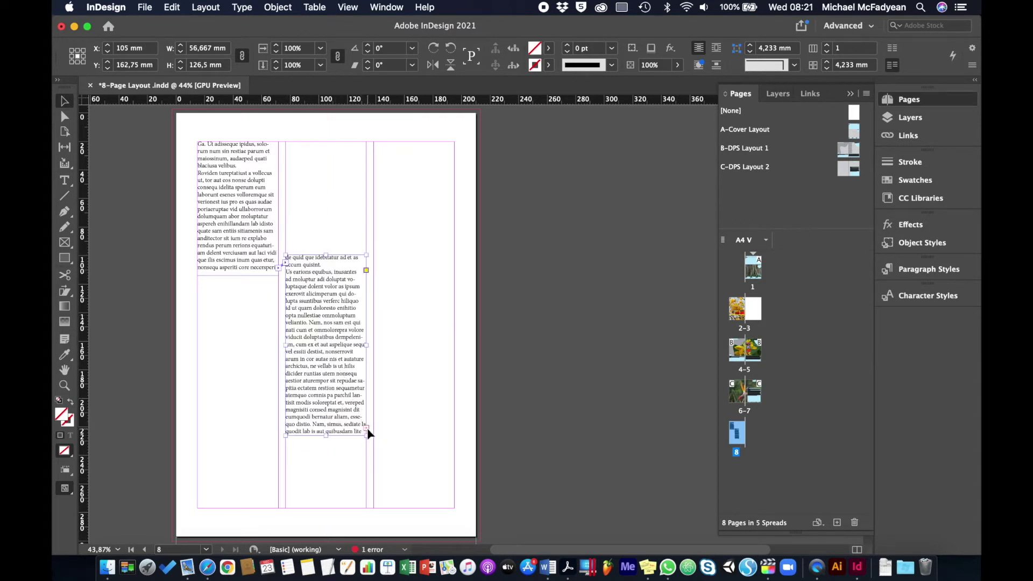
Draw a third text frame in the right column and move the middle frame higher
{"action": "key", "text": "m"}
{"action": "mouse_move", "coordinate": [380, 385]}
{"action": "left_mouse_down"}
{"action": "mouse_move", "coordinate": [458, 490]}
{"action": "mouse_move", "coordinate": [453, 508]}
{"action": "left_mouse_up"}
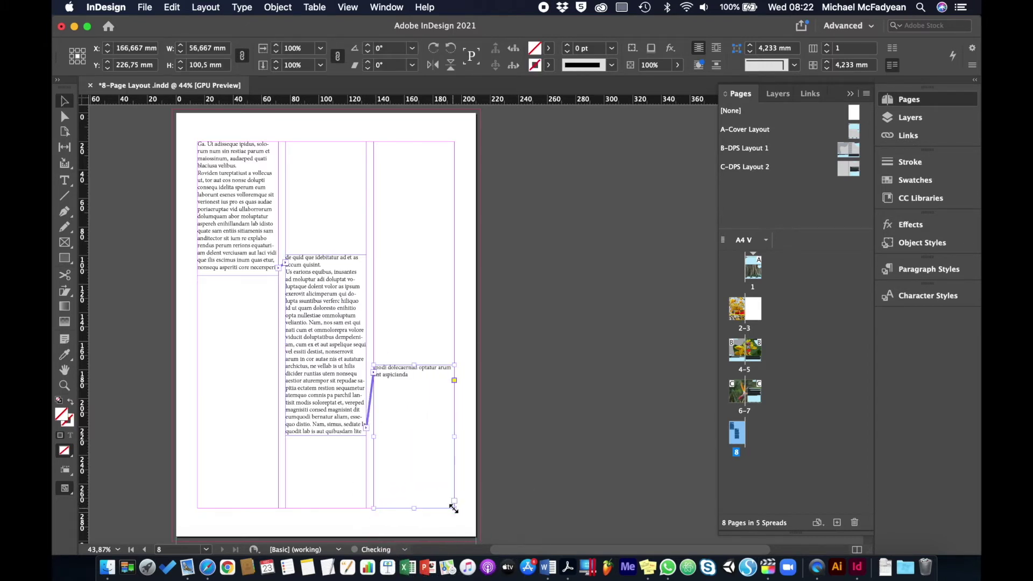
{"action": "left_click", "coordinate": [332, 433]}
{"action": "left_click_drag", "start_coordinate": [331, 434], "coordinate": [329, 356]}
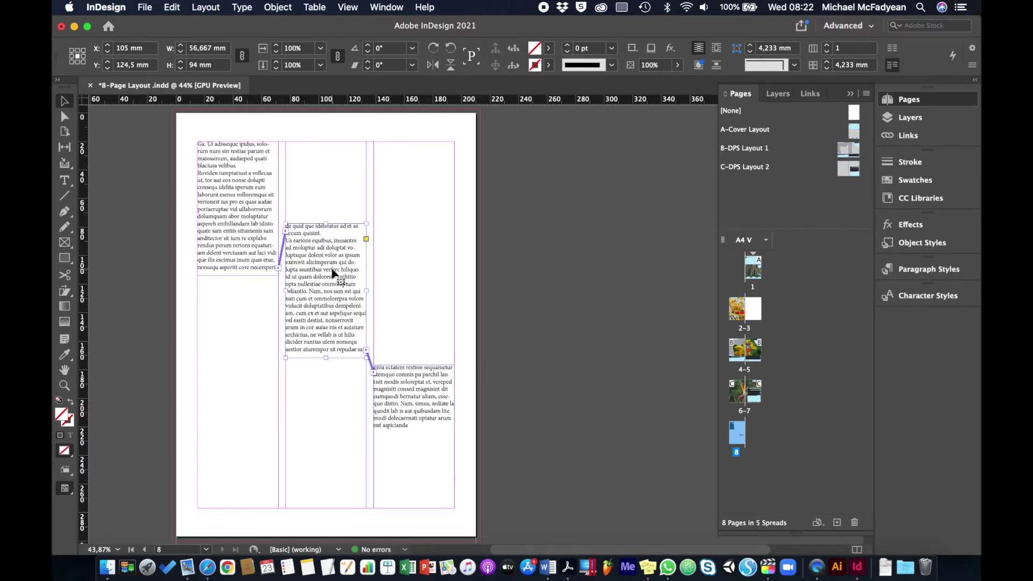
Undo deleting the middle frame, then break and re-link the thread after the left frame
{"action": "key", "text": "Delete"}
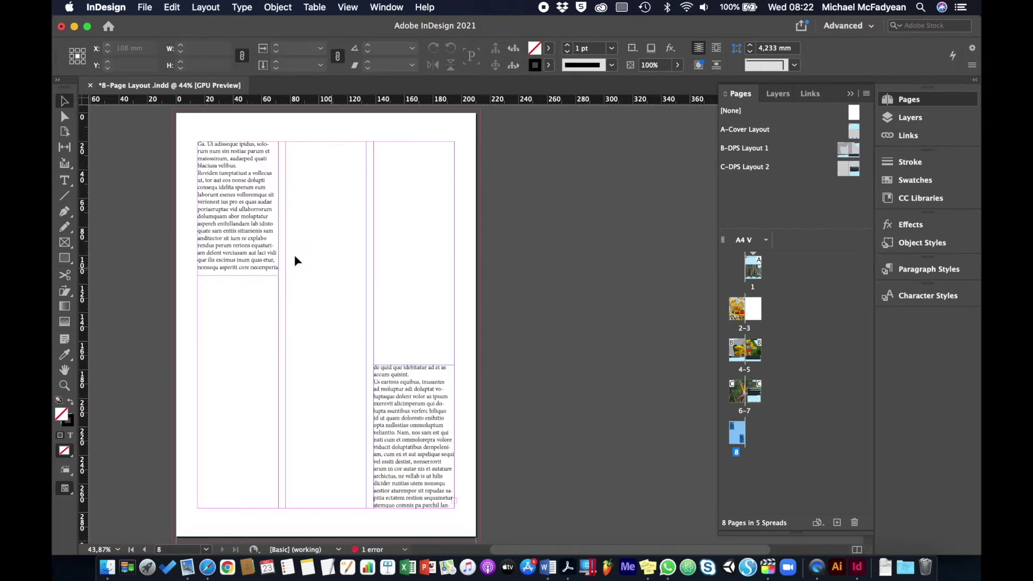
{"action": "left_click", "coordinate": [249, 231]}
{"action": "key", "text": "super+z"}
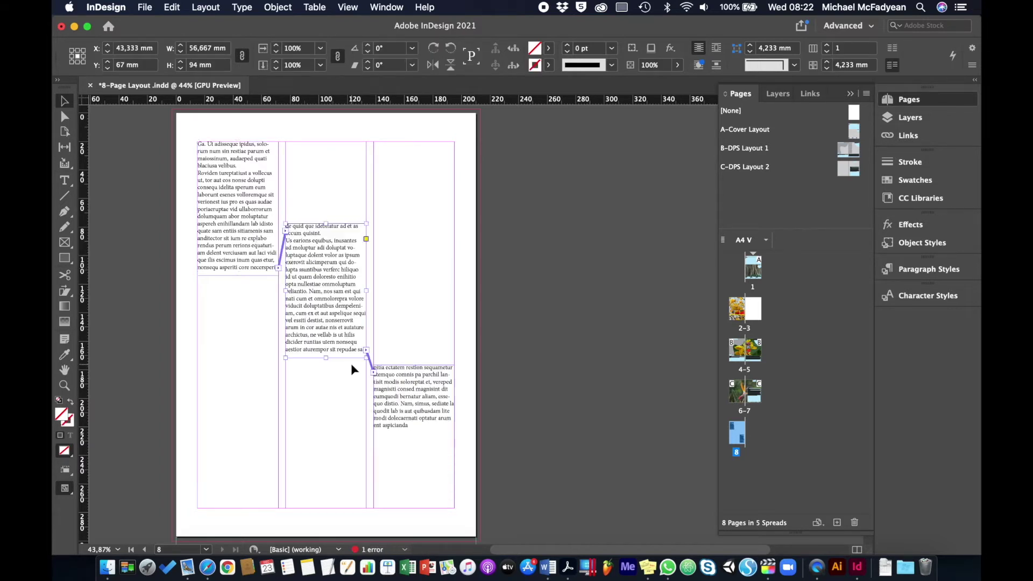
{"action": "left_click", "coordinate": [279, 268]}
{"action": "left_click", "coordinate": [281, 272]}
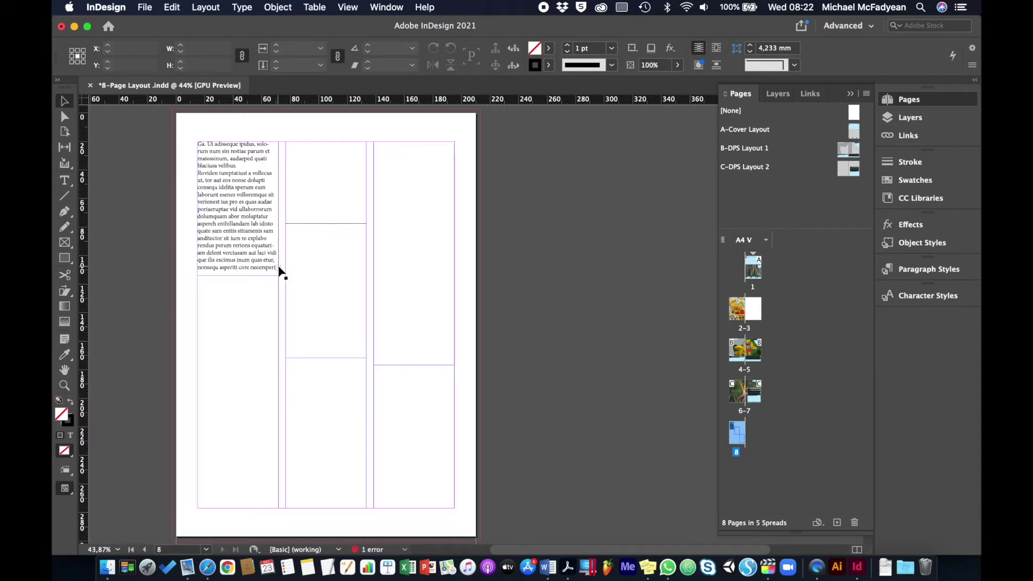
{"action": "left_click", "coordinate": [280, 269]}
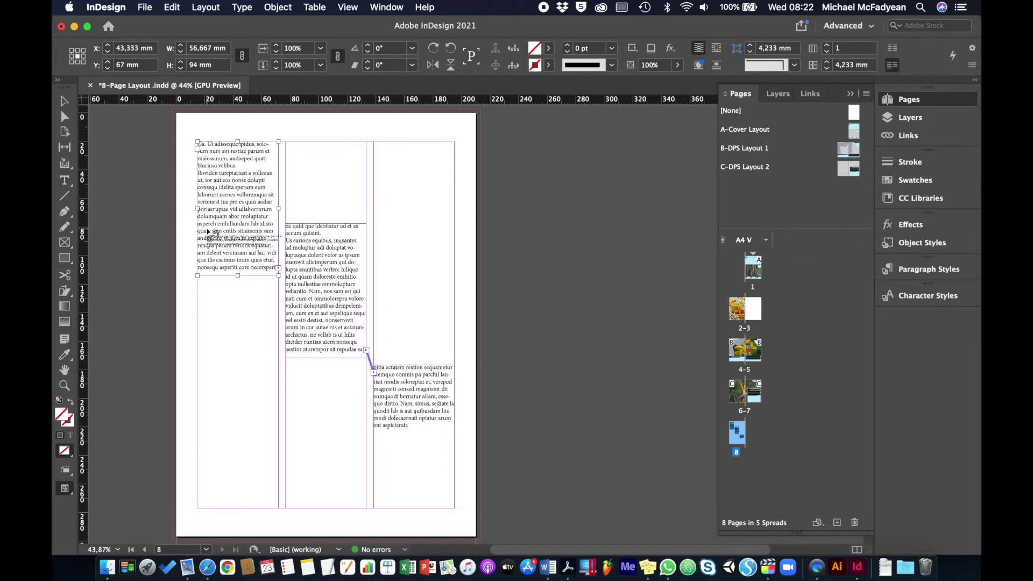
{"action": "key", "text": "Escape"}
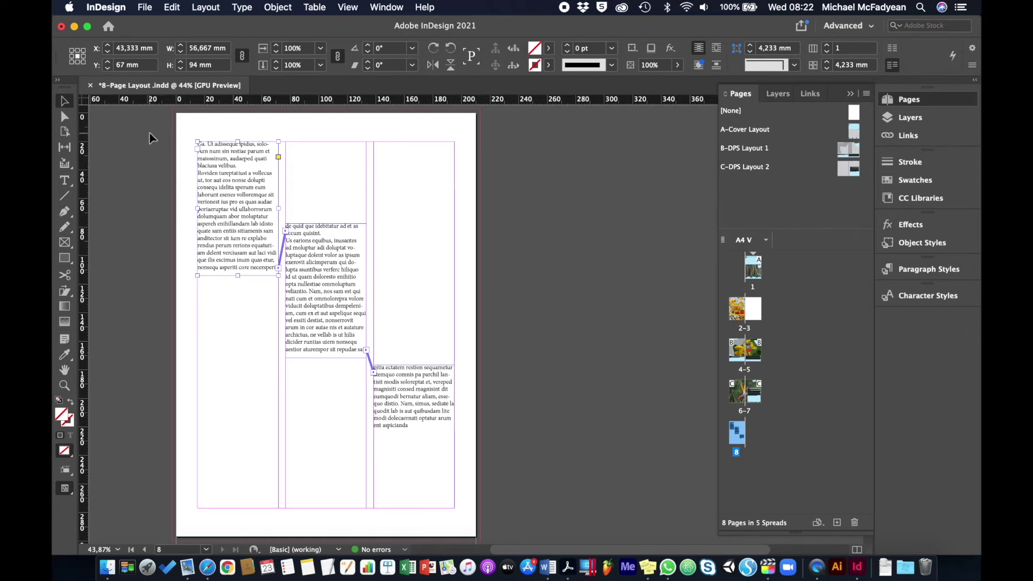
Marquee-select all three threaded text frames and delete them
{"action": "left_click", "coordinate": [472, 514]}
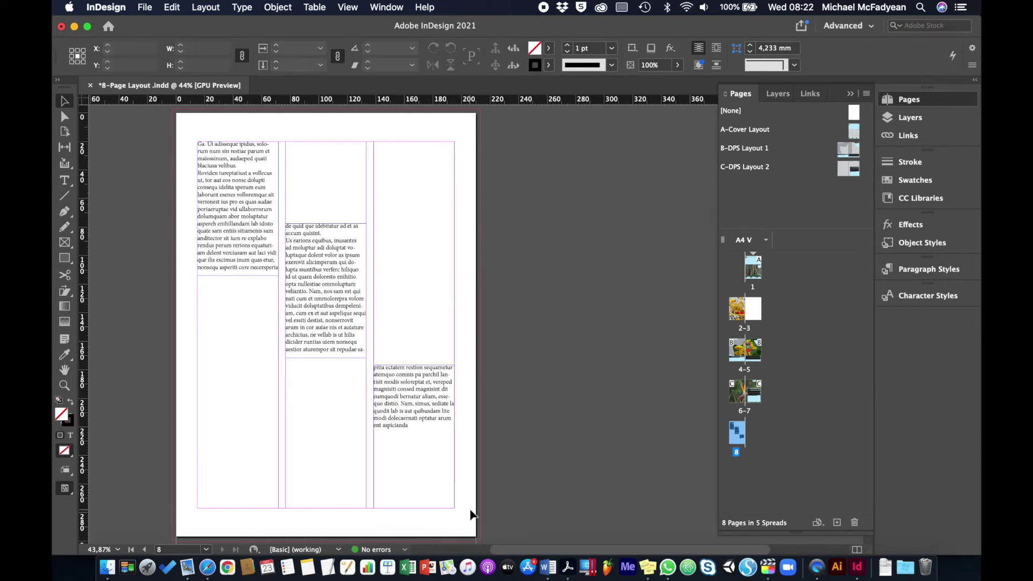
{"action": "left_click_drag", "start_coordinate": [173, 222], "coordinate": [407, 432]}
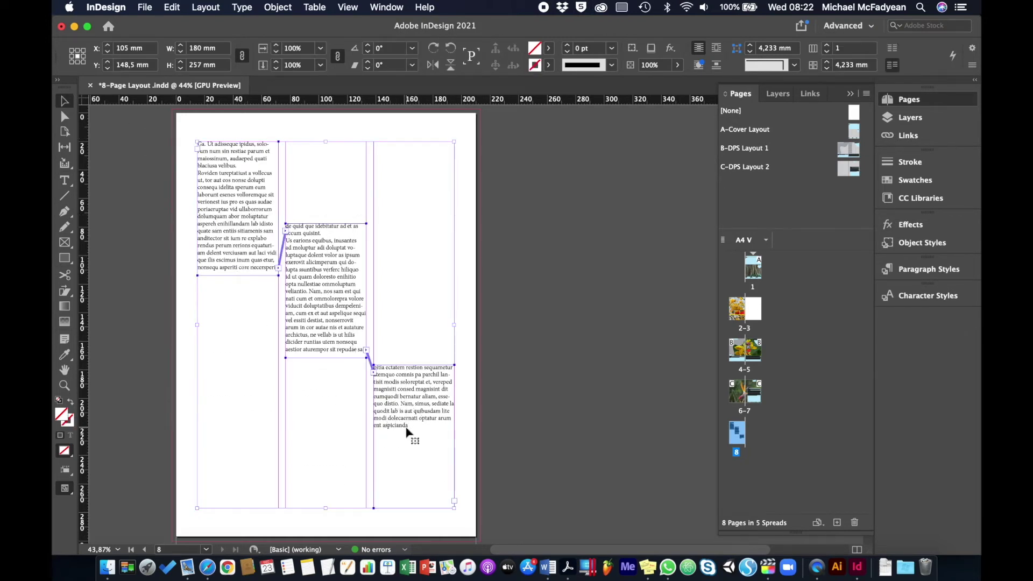
{"action": "key", "text": "Delete"}
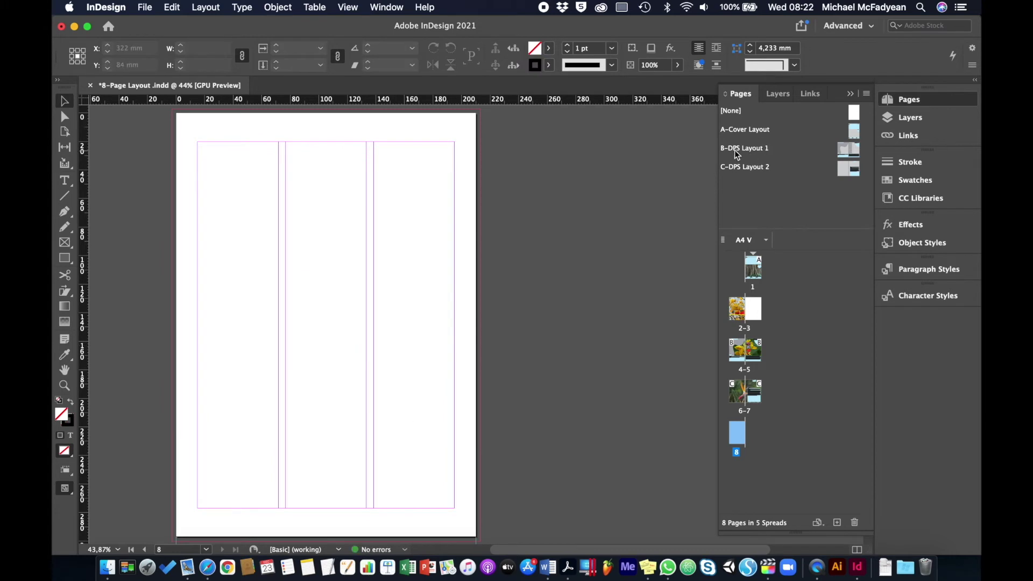
{"action": "double_click", "coordinate": [735, 149]}
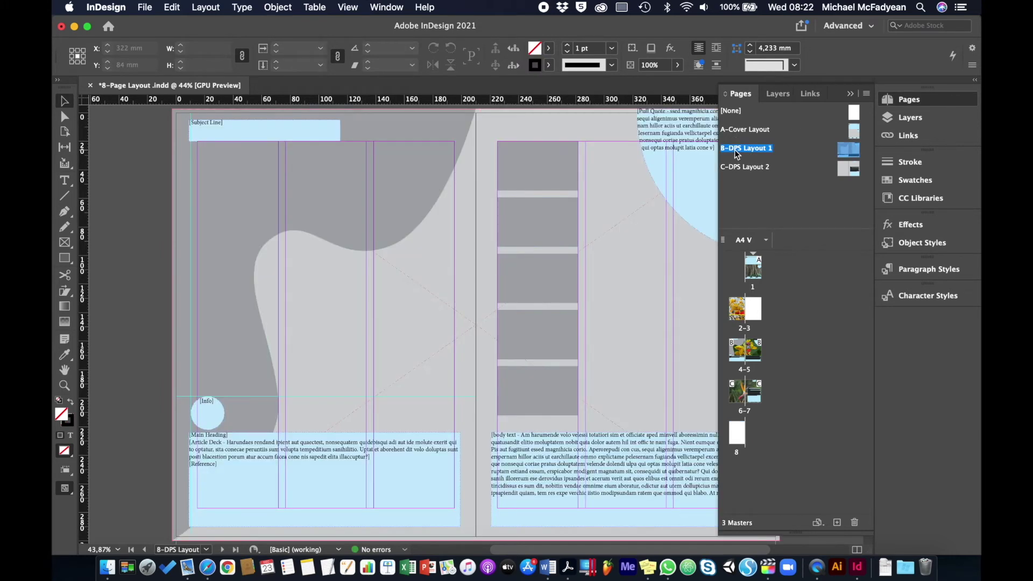
{"action": "left_click", "coordinate": [343, 490]}
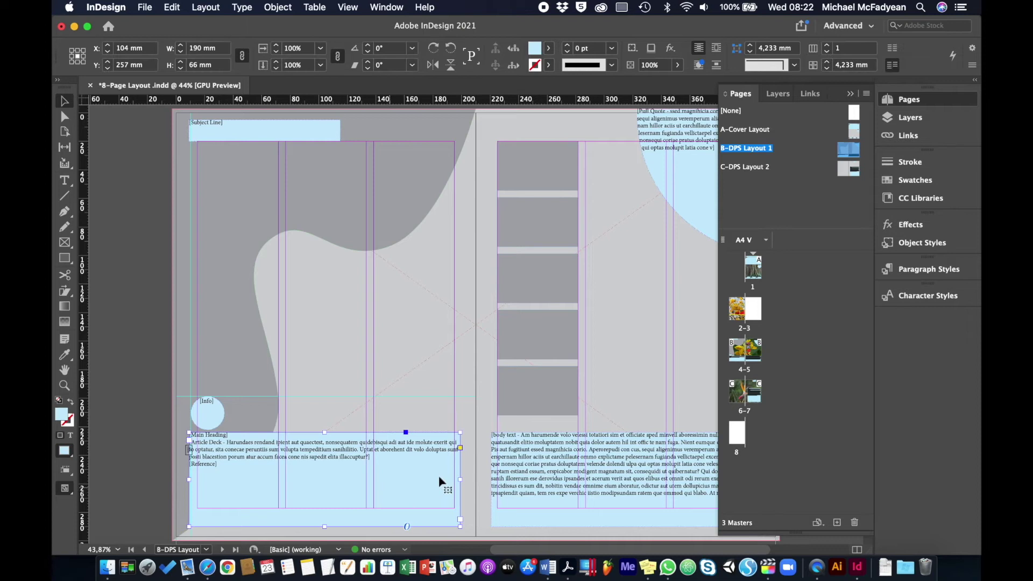
{"action": "left_click", "coordinate": [540, 471]}
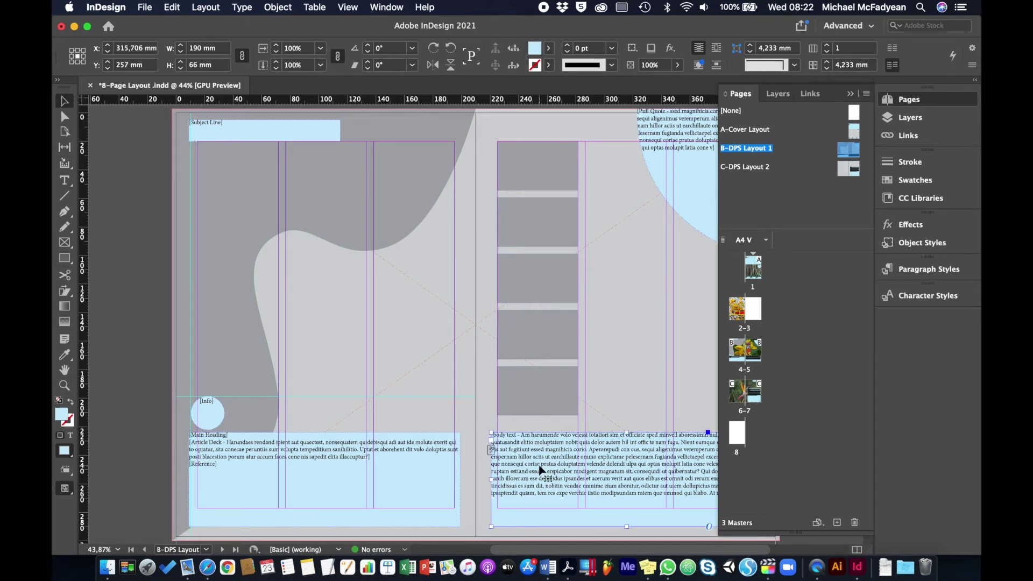
{"action": "left_click", "coordinate": [433, 486]}
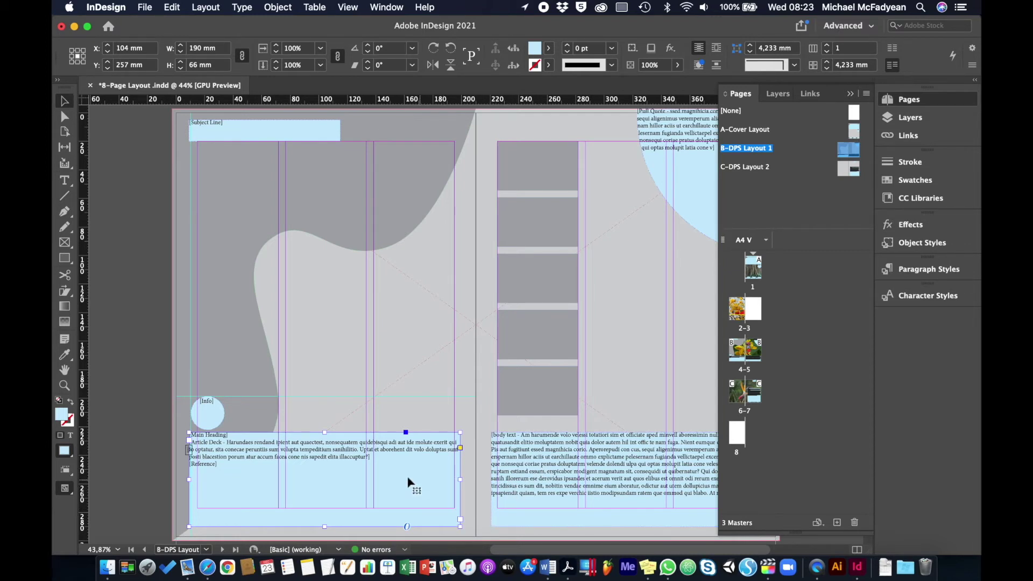
Link the lower-left frame's story into the right page's body text frame
{"action": "left_click", "coordinate": [460, 519]}
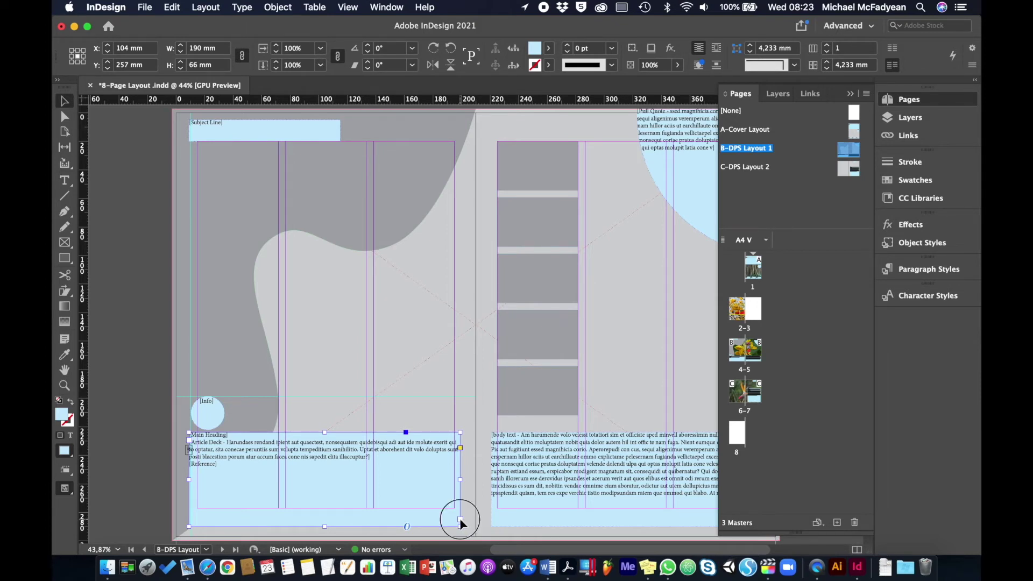
{"action": "left_click", "coordinate": [530, 456]}
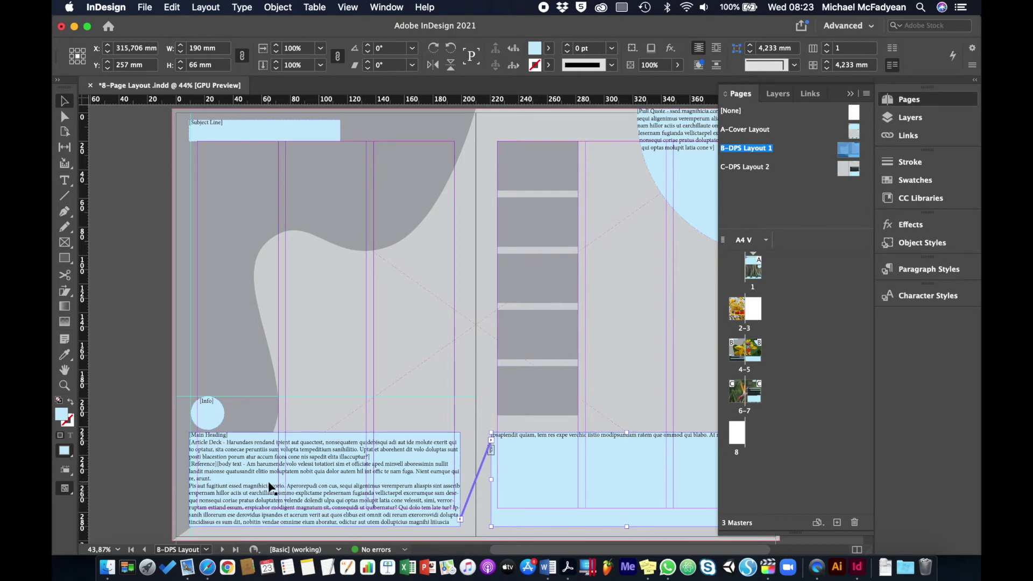
{"action": "left_click", "coordinate": [271, 488]}
{"action": "key", "text": "super+1"}
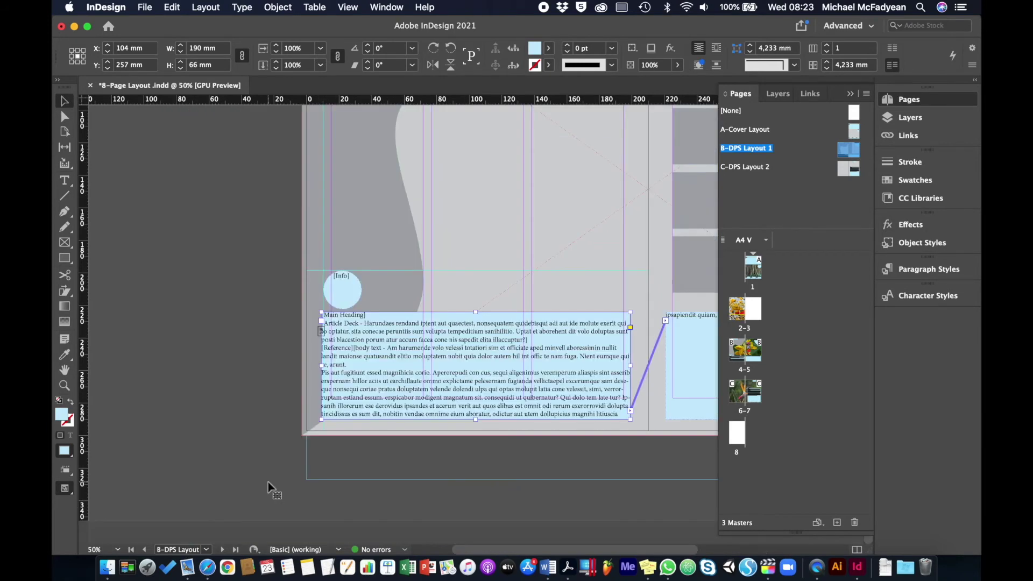
{"action": "scroll", "coordinate": [329, 441], "scroll_direction": "up", "scroll_amount": 2}
{"action": "scroll", "coordinate": [330, 441], "scroll_direction": "right", "scroll_amount": 2}
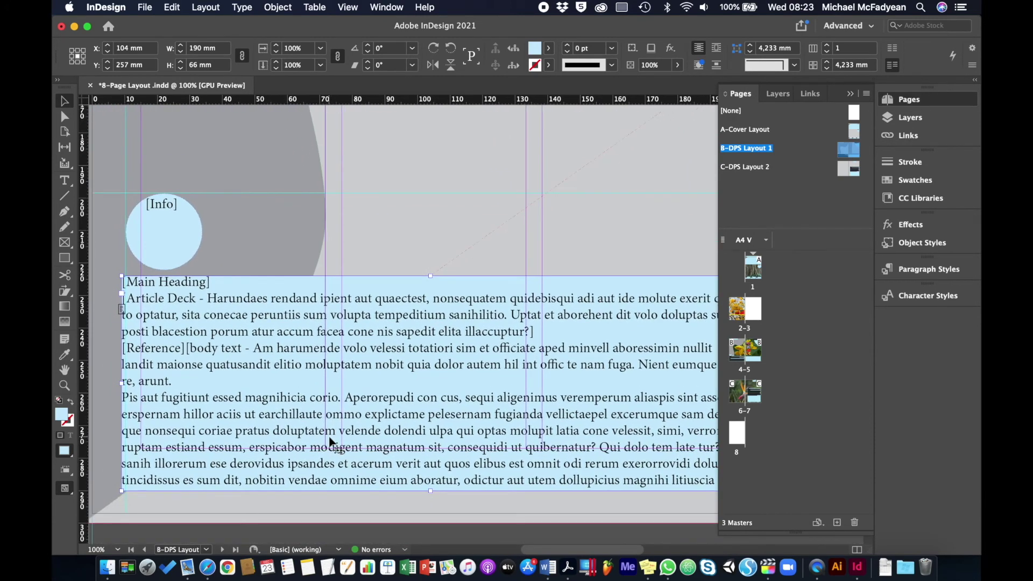
{"action": "left_click", "coordinate": [65, 181]}
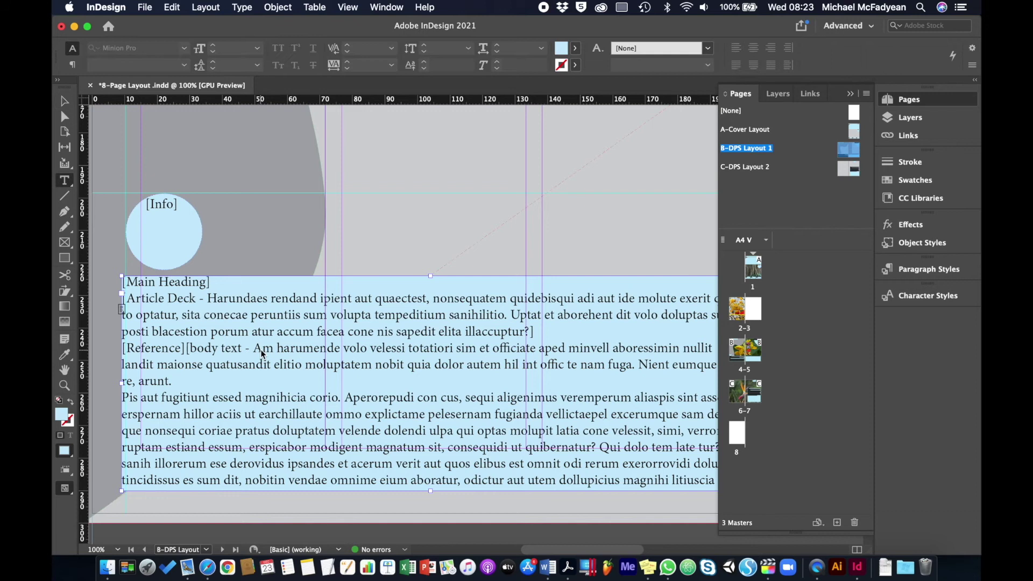
{"action": "left_click", "coordinate": [186, 348]}
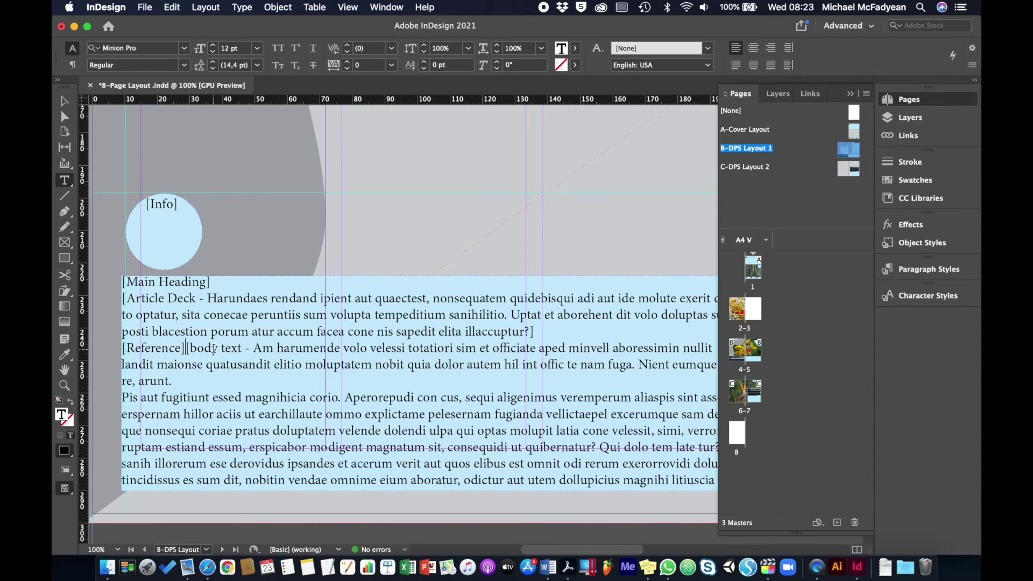
{"action": "key", "text": "Return"}
{"action": "key", "text": "Return"}
{"action": "key", "text": "Return"}
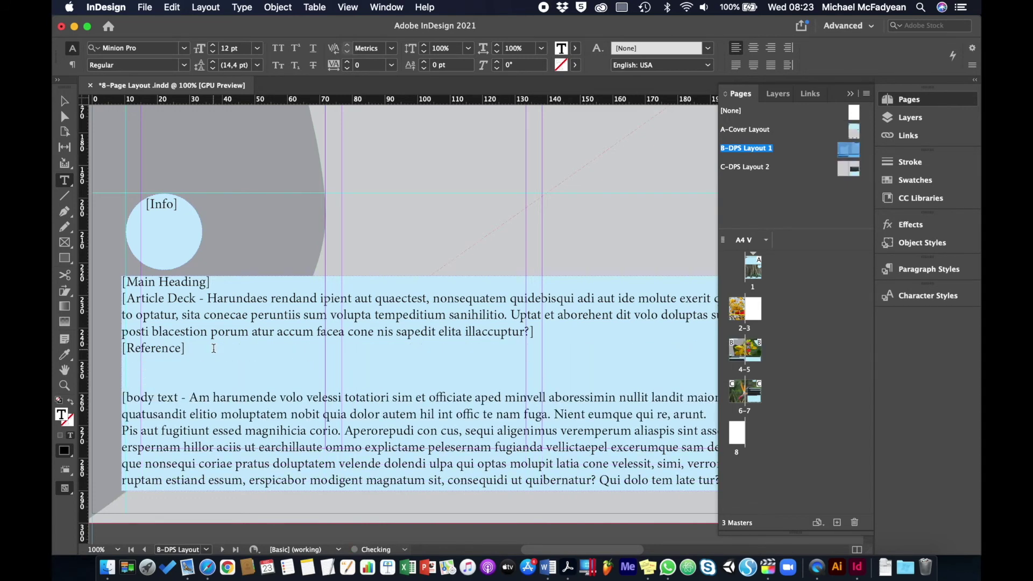
{"action": "key", "text": "super+z"}
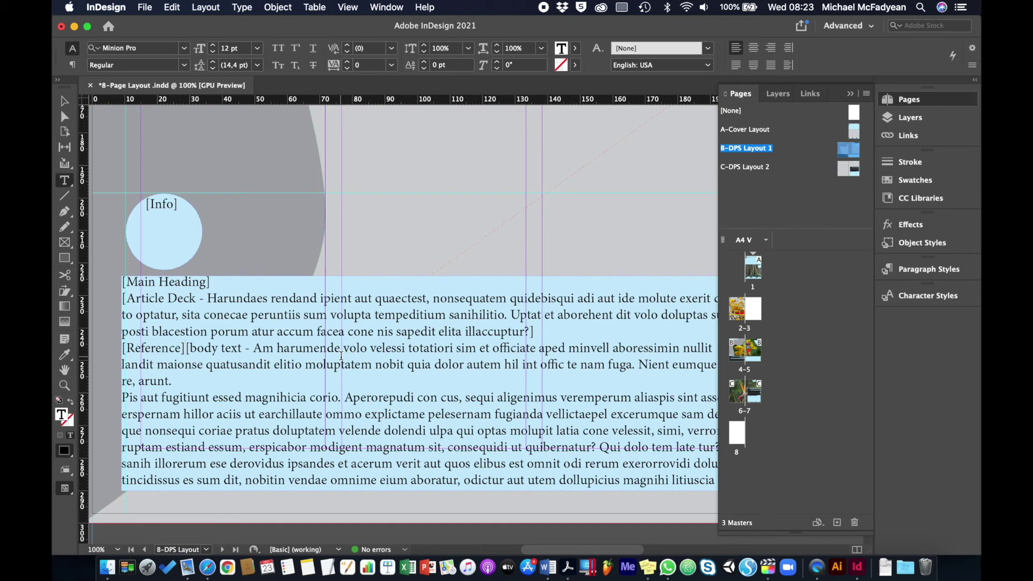
Insert a Frame Break after [Reference] via Type > Insert Break Character
{"action": "left_click", "coordinate": [242, 8]}
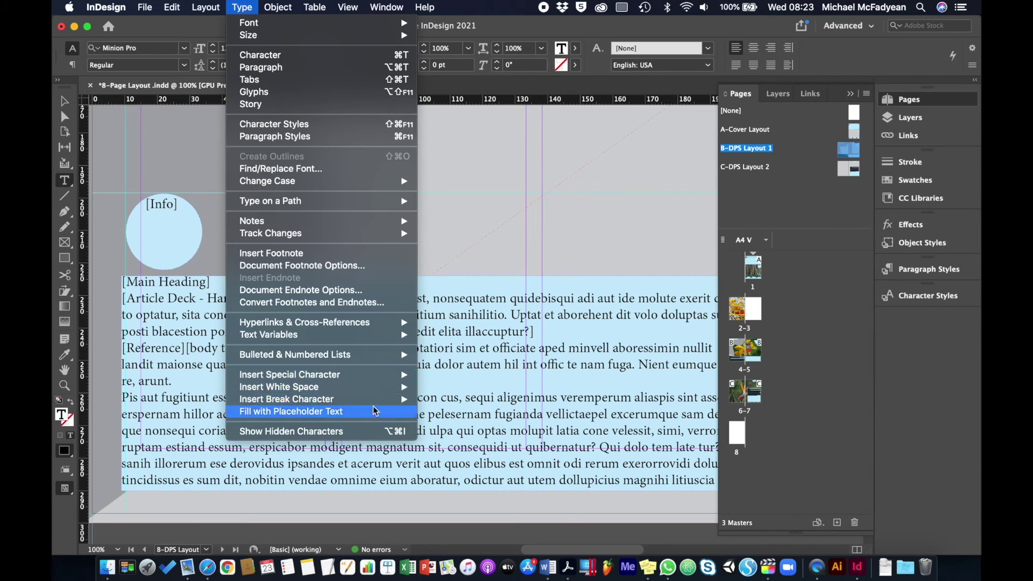
{"action": "mouse_move", "coordinate": [379, 399]}
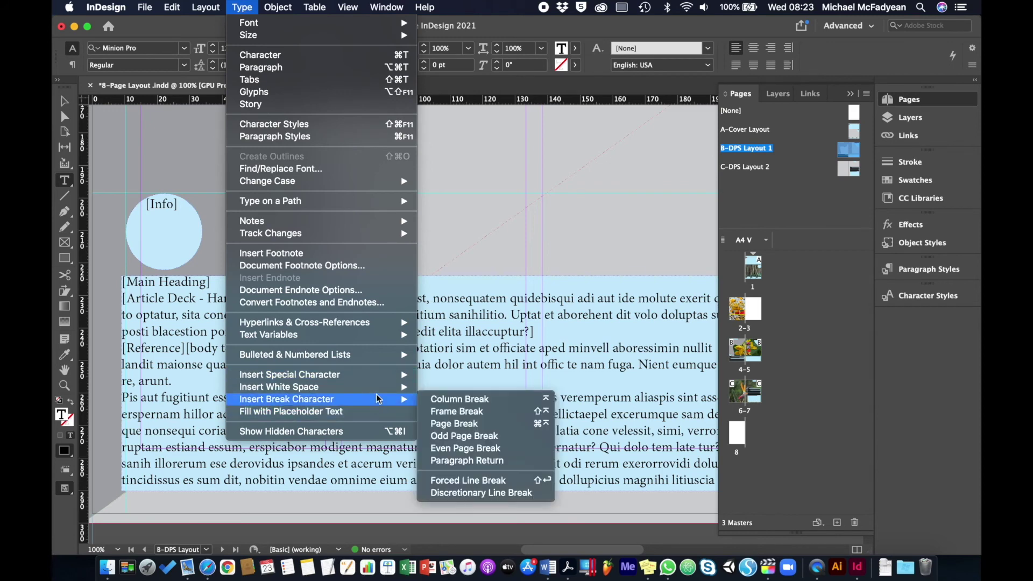
{"action": "left_click", "coordinate": [466, 411]}
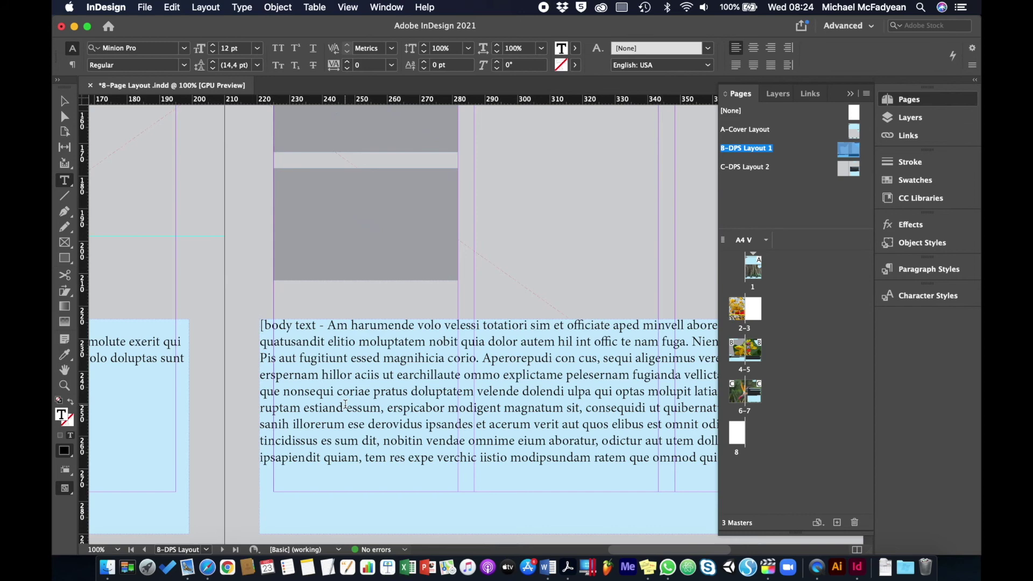
{"action": "key", "text": "Escape"}
{"action": "key", "text": "super+0"}
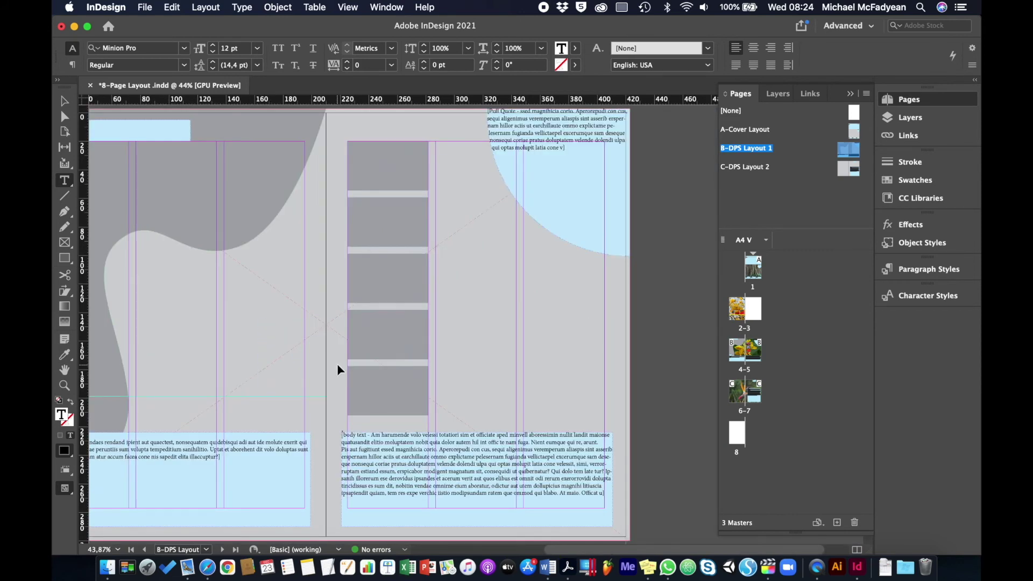
{"action": "scroll", "coordinate": [338, 369], "scroll_direction": "left", "scroll_amount": 5}
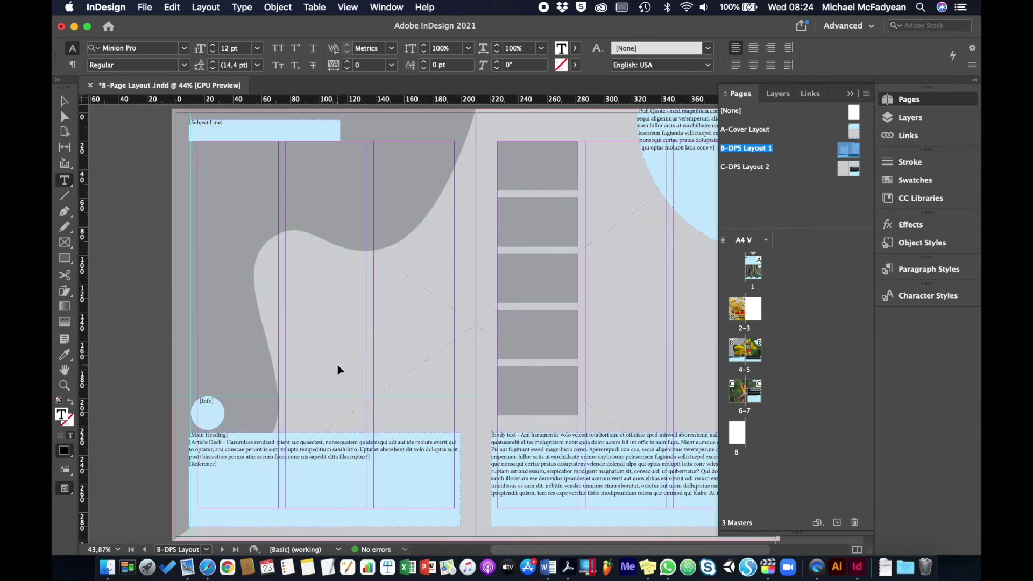
{"action": "left_click", "coordinate": [65, 101]}
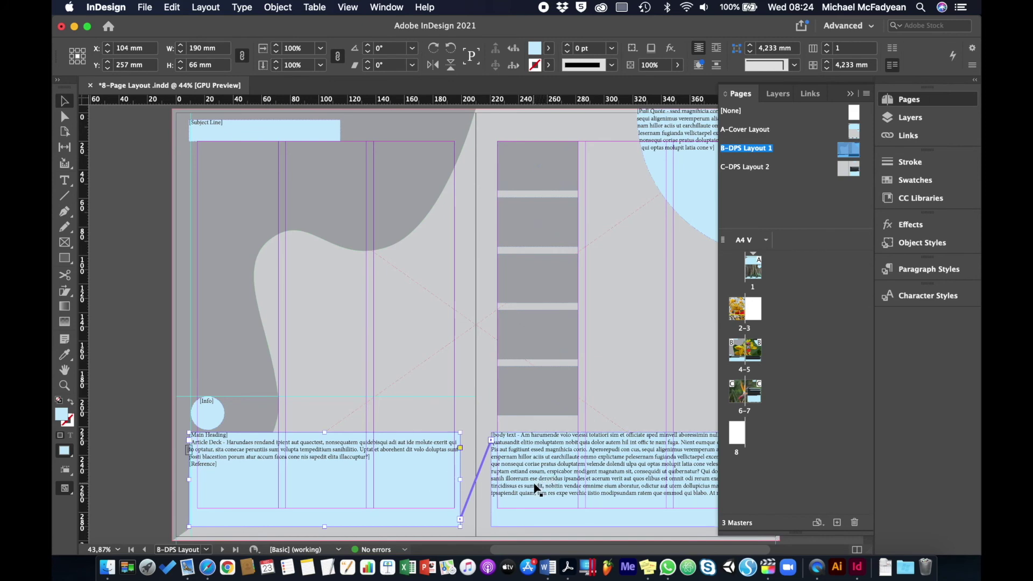
{"action": "scroll", "coordinate": [536, 489], "scroll_direction": "right", "scroll_amount": 5}
{"action": "scroll", "coordinate": [537, 488], "scroll_direction": "down", "scroll_amount": 2}
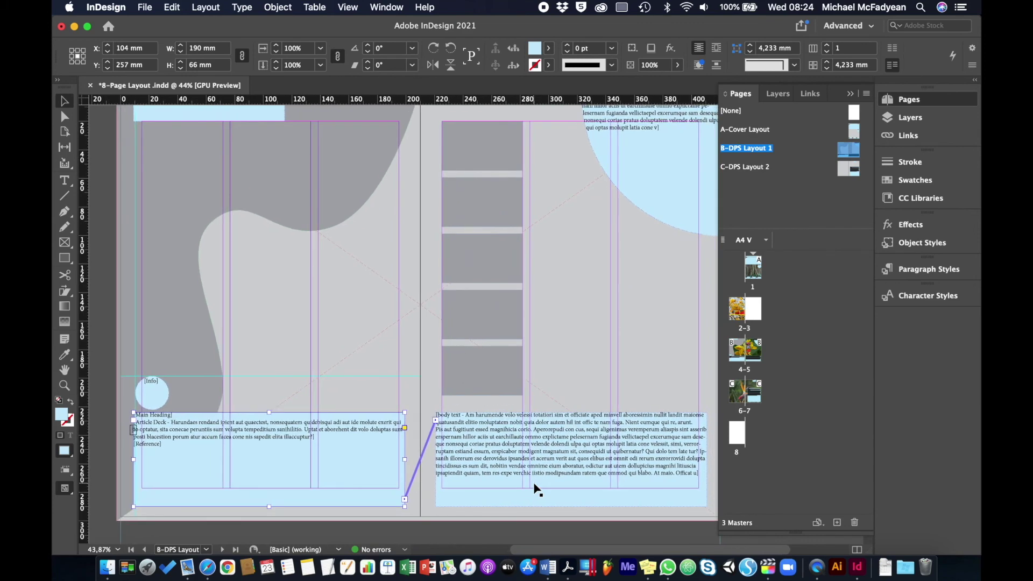
{"action": "scroll", "coordinate": [537, 489], "scroll_direction": "right", "scroll_amount": 1}
{"action": "scroll", "coordinate": [536, 488], "scroll_direction": "down", "scroll_amount": 1}
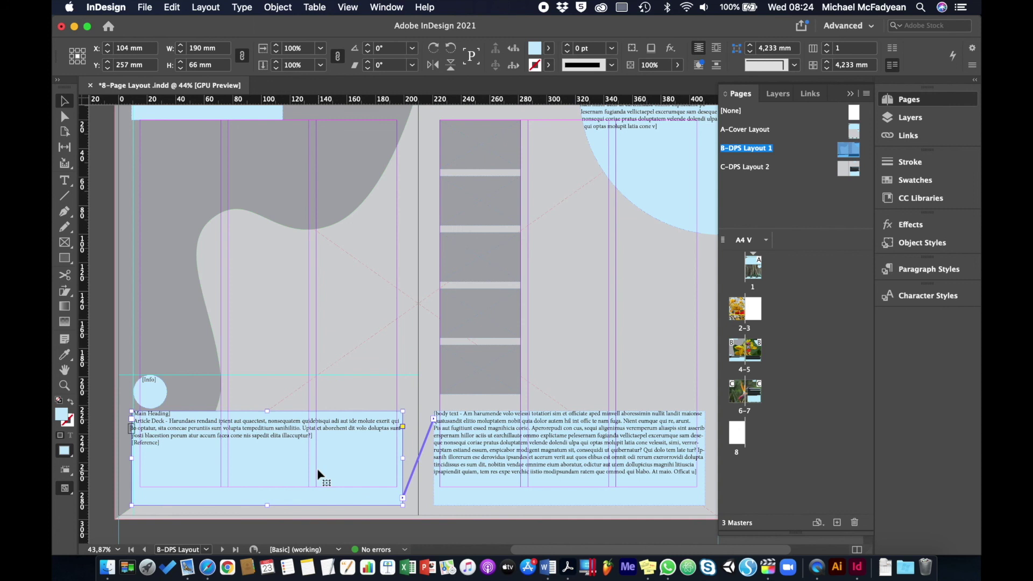
Show the View > Extras submenu with the frame edge and text thread options
{"action": "left_click", "coordinate": [347, 7]}
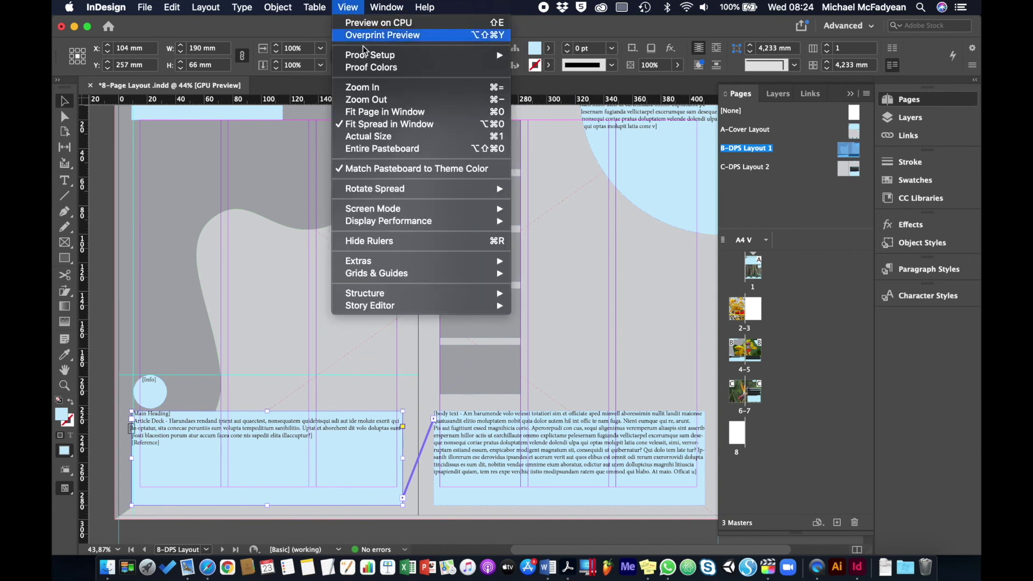
{"action": "mouse_move", "coordinate": [406, 261]}
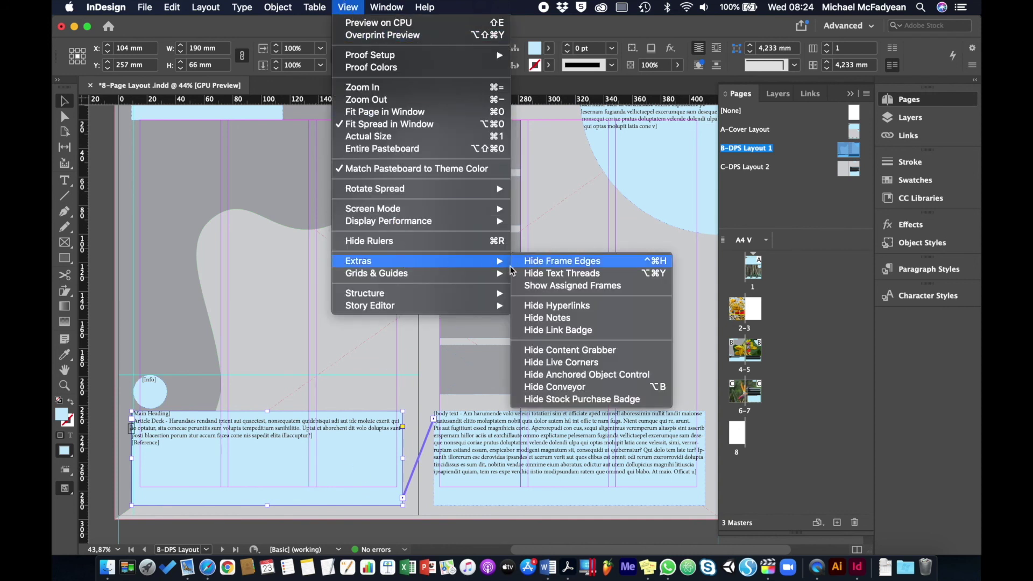